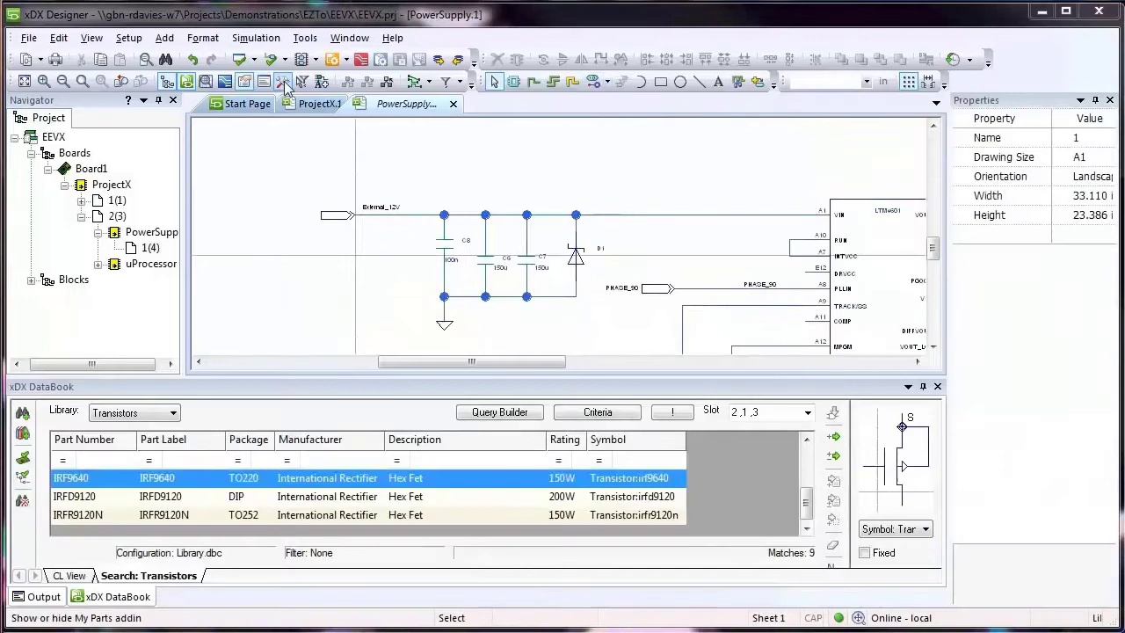
# Step: Open the My Parts collections and view Recently Used, then Special Components
pyautogui.click(285, 85)
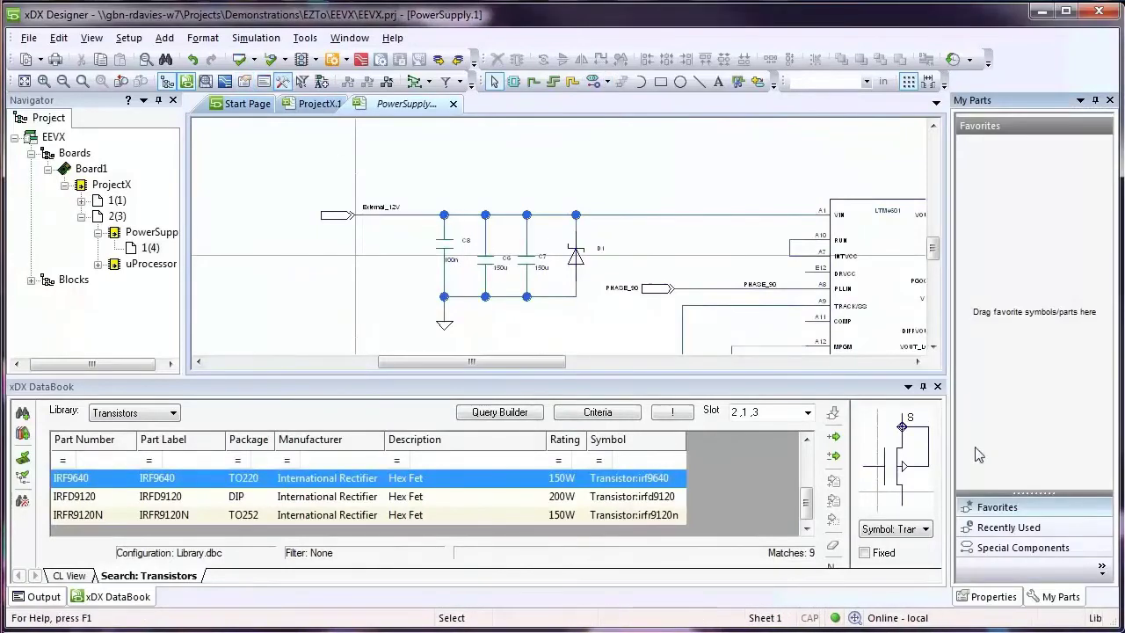
pyautogui.click(1011, 528)
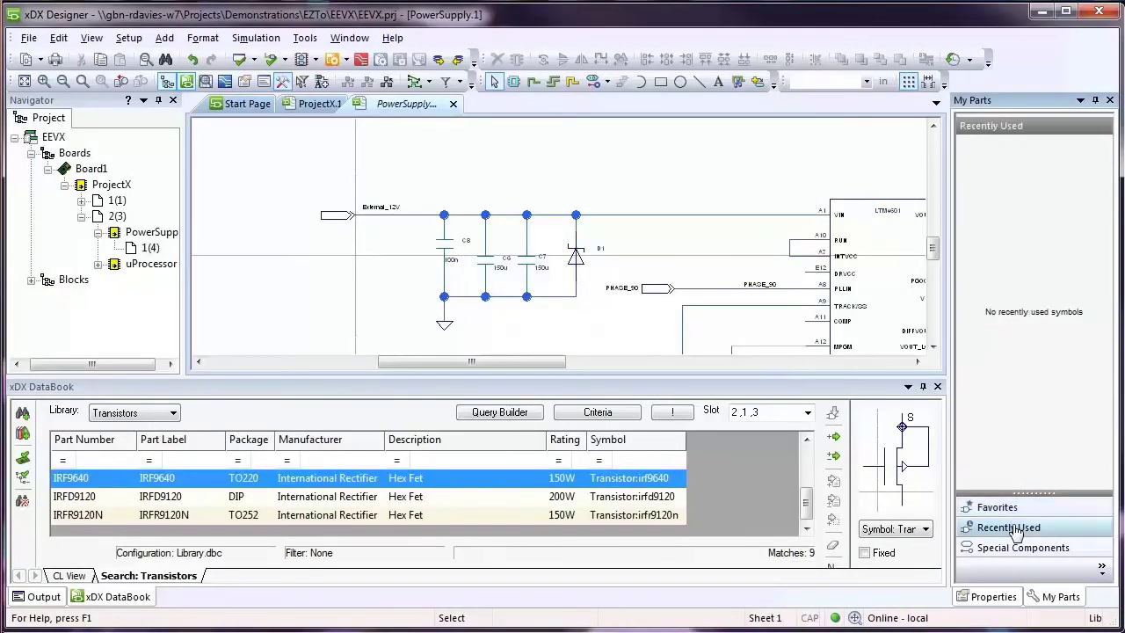
pyautogui.click(1018, 547)
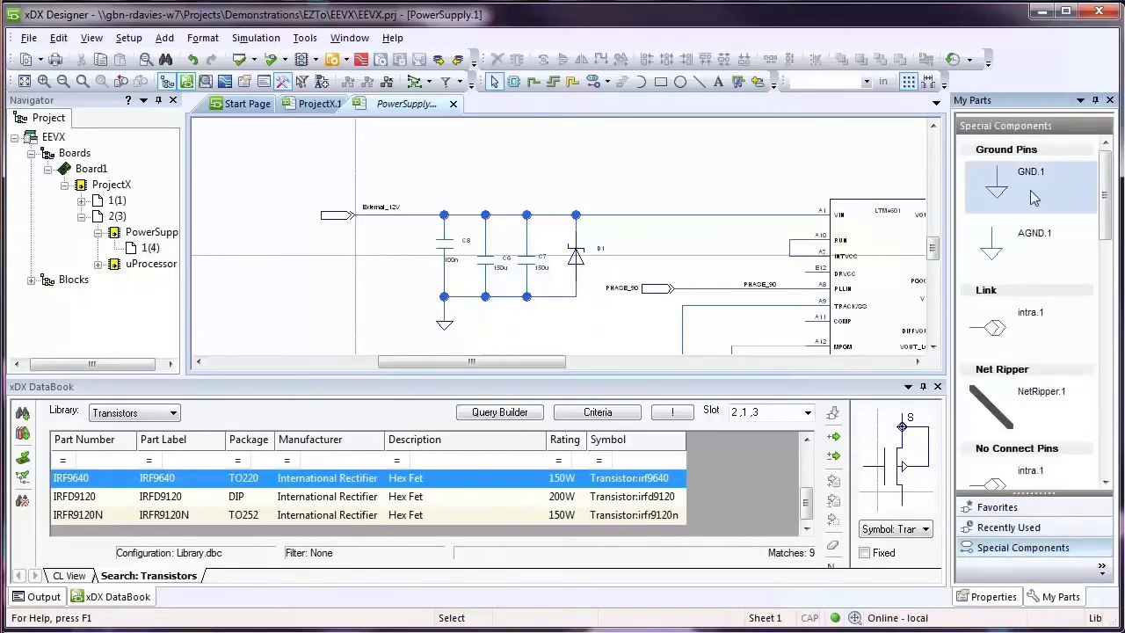
# Step: Switch Special Components to text-only display and back to symbol previews, then return to Recently Used
pyautogui.rightClick(1024, 203)
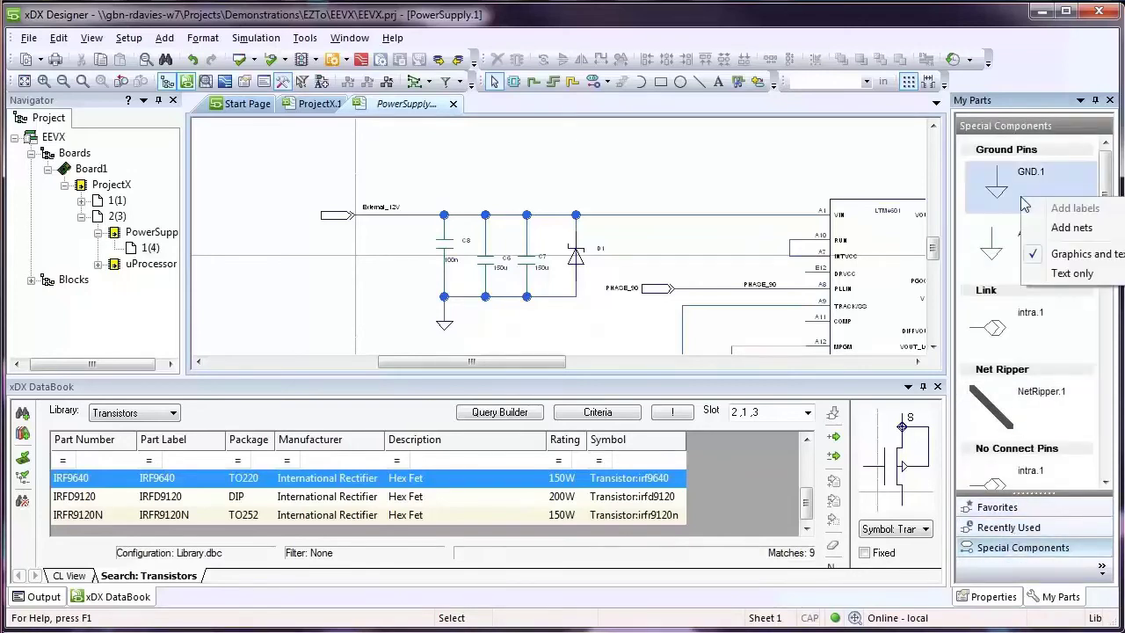
pyautogui.click(1072, 273)
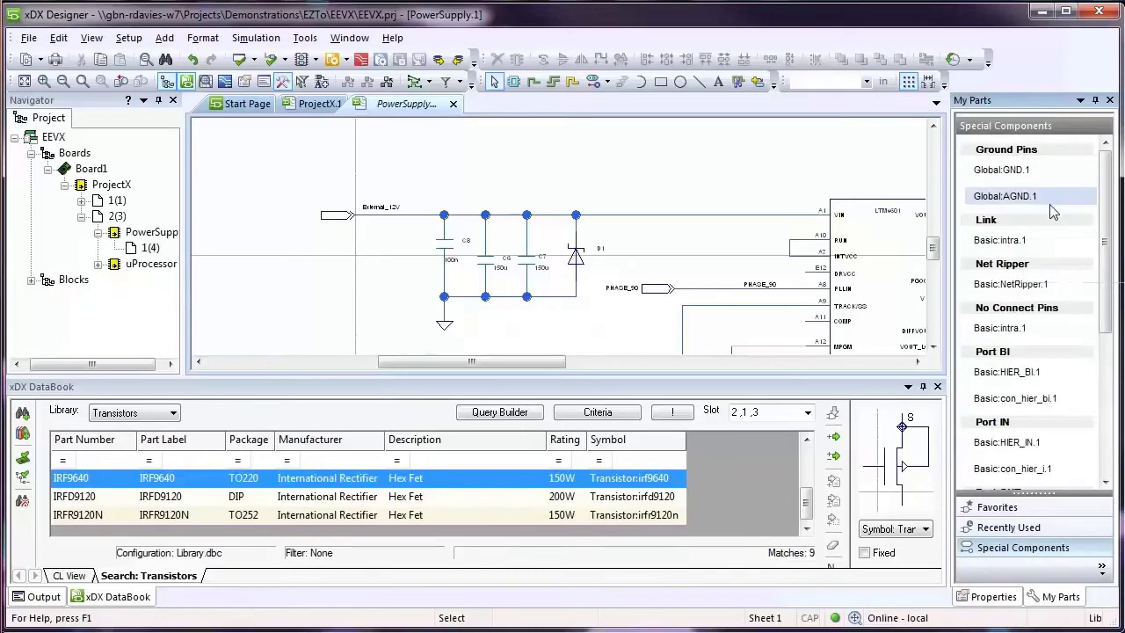
pyautogui.rightClick(1053, 211)
pyautogui.click(1096, 257)
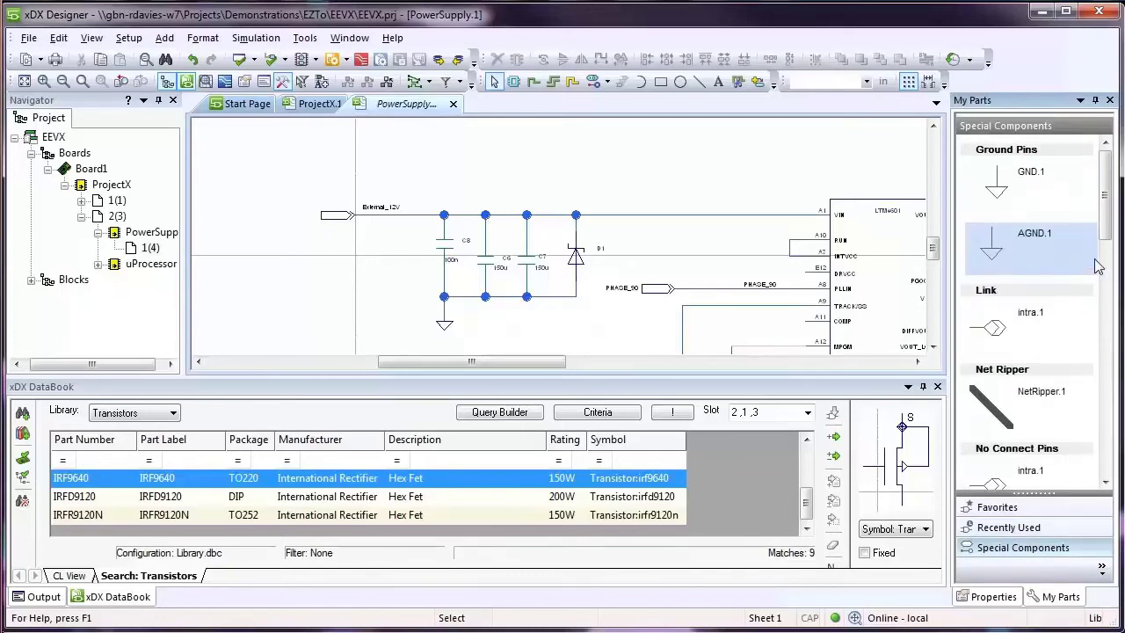
pyautogui.click(987, 527)
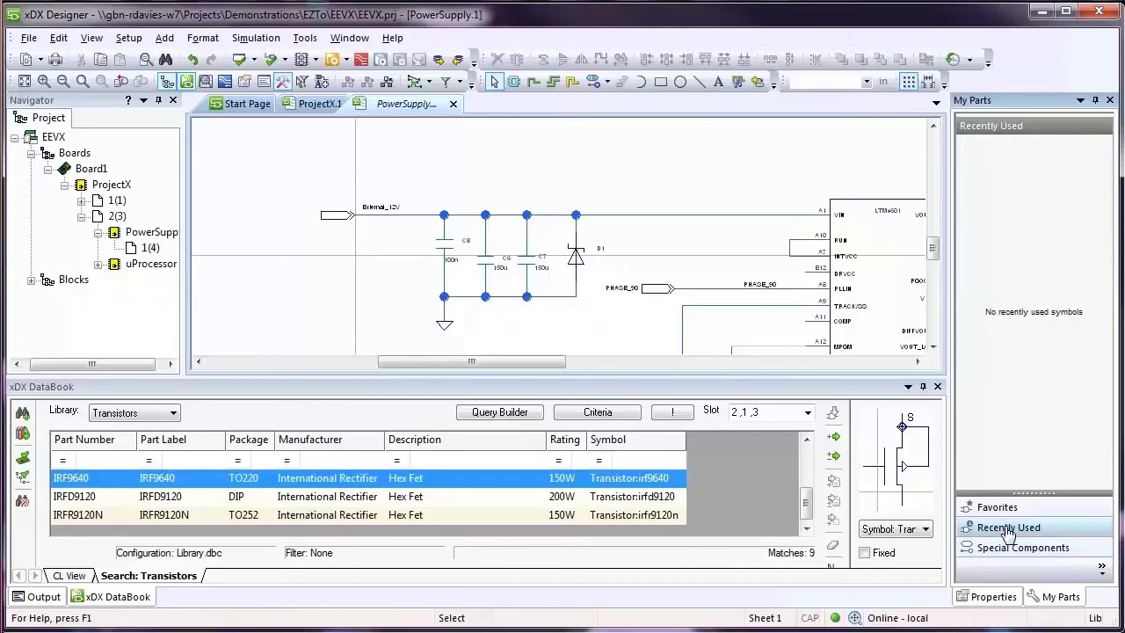
# Step: Place two IRF9640 transistors on the sheet above the External_12V net
pyautogui.click(897, 475)
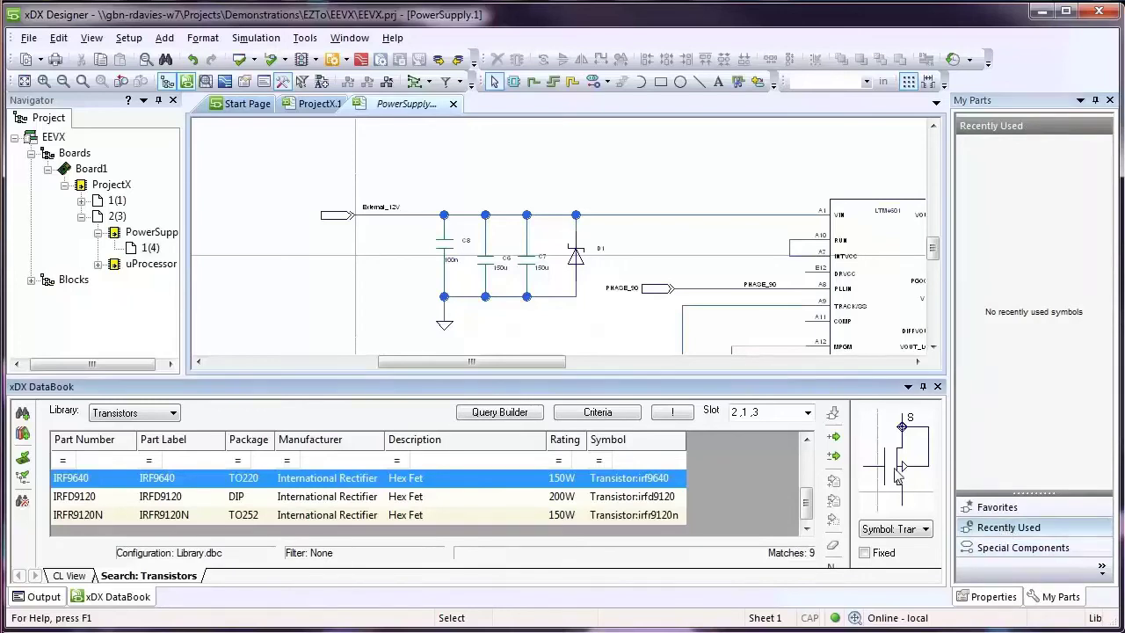
pyautogui.moveTo(896, 475); pyautogui.dragTo(626, 189)
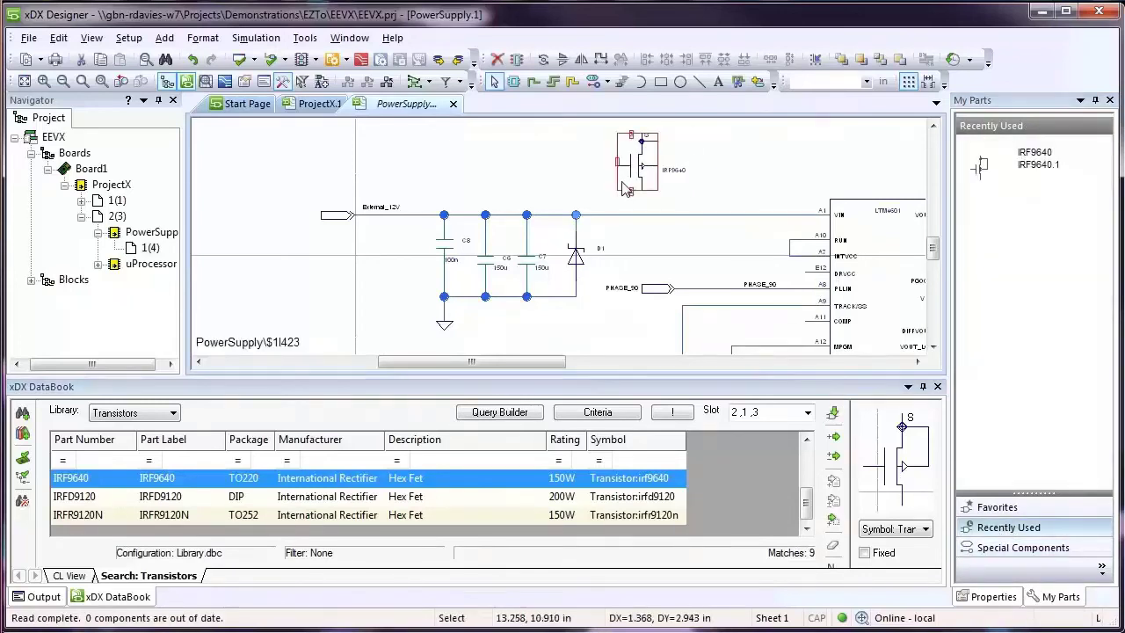
pyautogui.click(1017, 171)
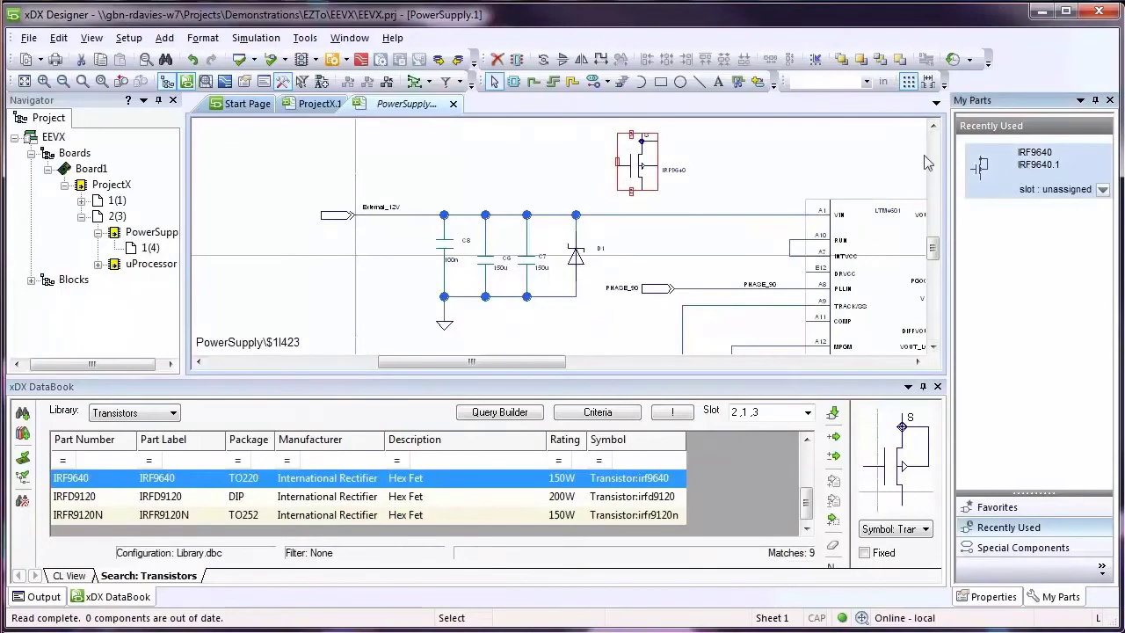
pyautogui.moveTo(924, 163); pyautogui.dragTo(729, 191)
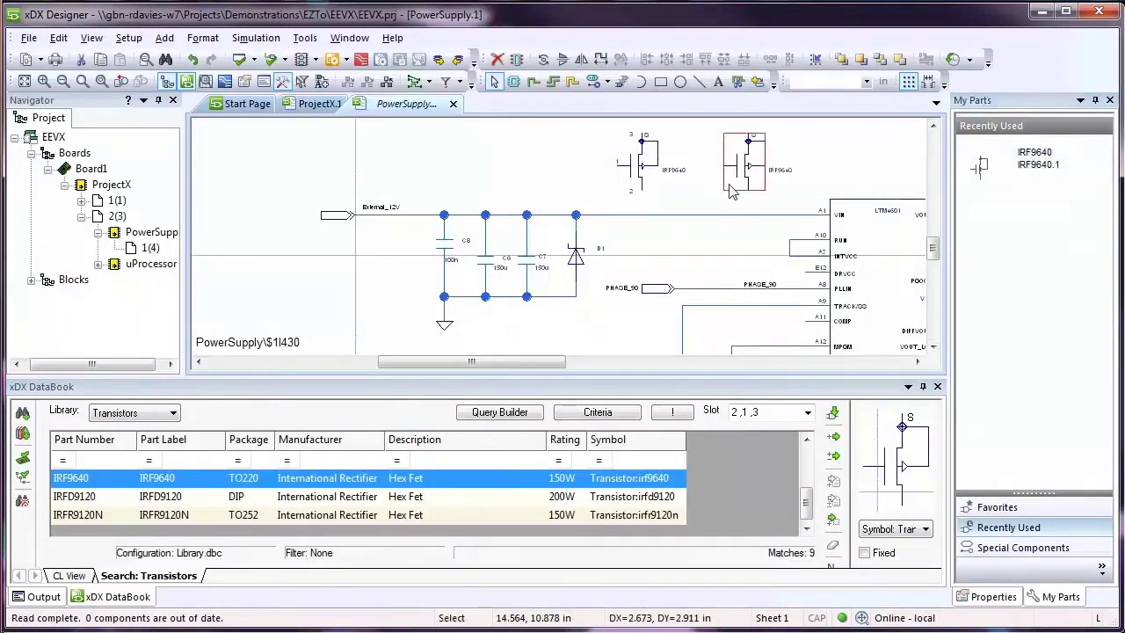
pyautogui.click(810, 175)
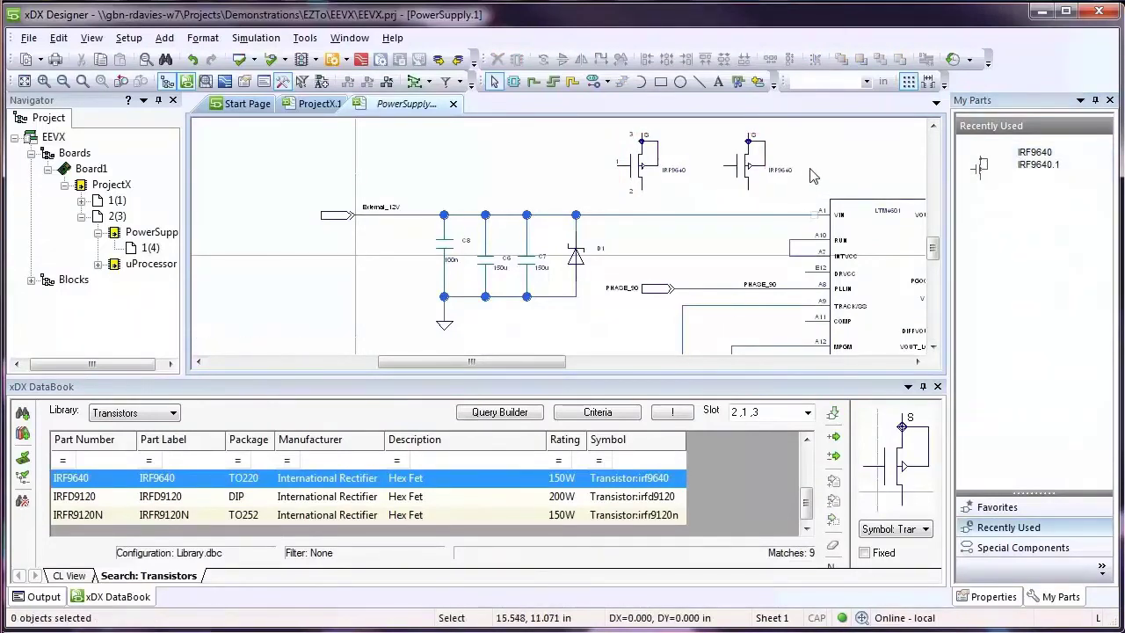
# Step: Add the IRFR9120N and IRF9640 parts to the Favorites collection
pyautogui.click(996, 509)
pyautogui.click(509, 520)
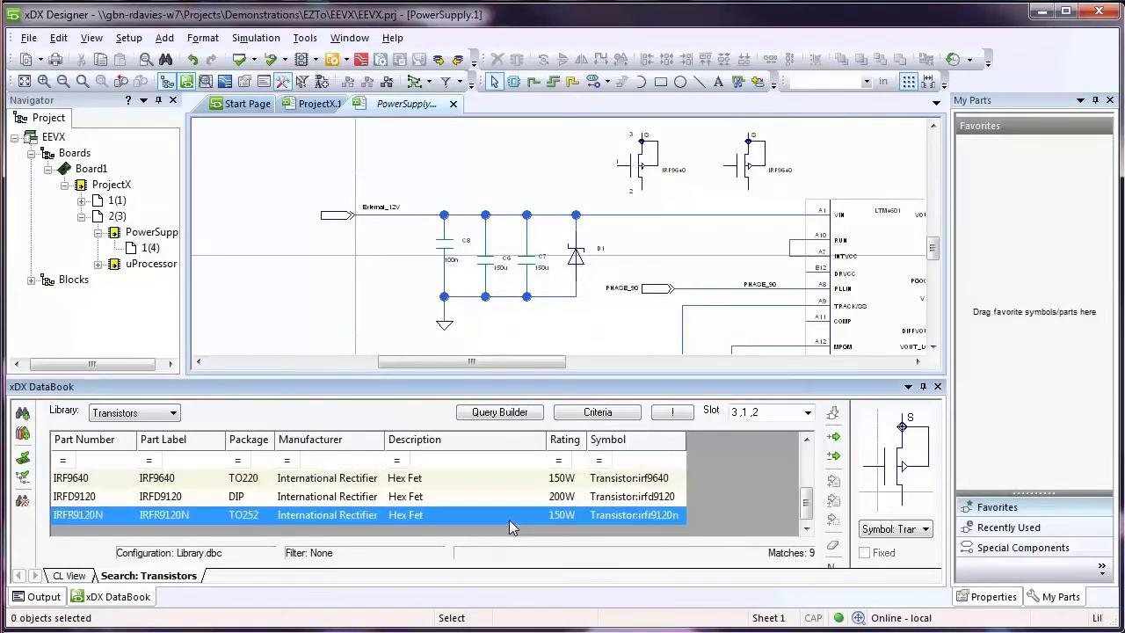
pyautogui.moveTo(876, 481)
pyautogui.mouseDown()
pyautogui.moveTo(994, 265)
pyautogui.moveTo(1021, 170)
pyautogui.mouseUp()
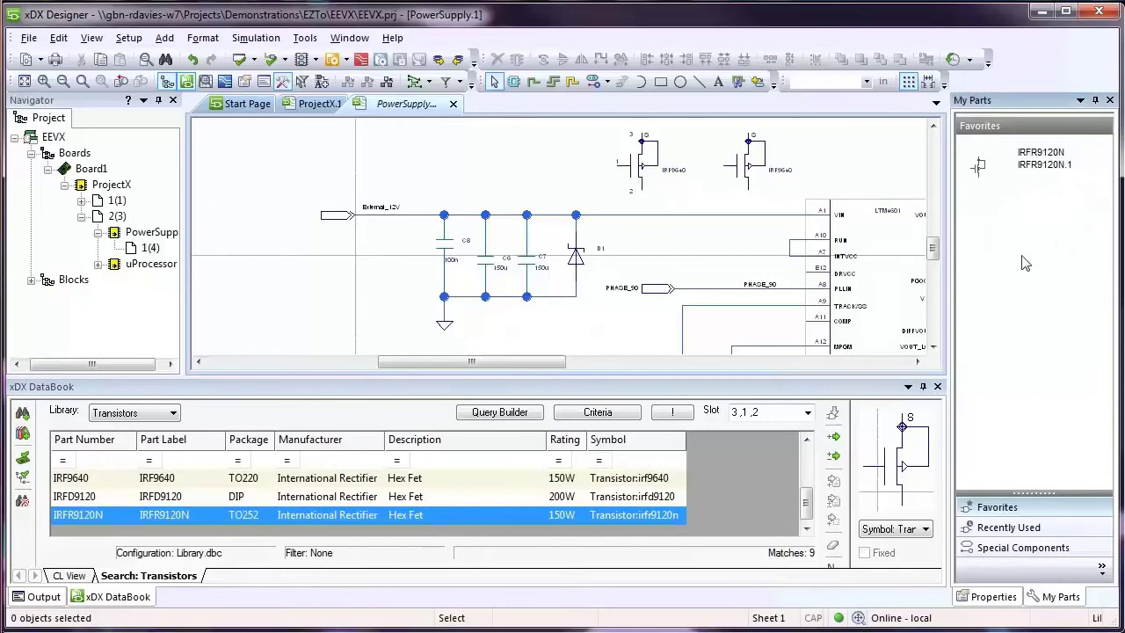
pyautogui.click(316, 480)
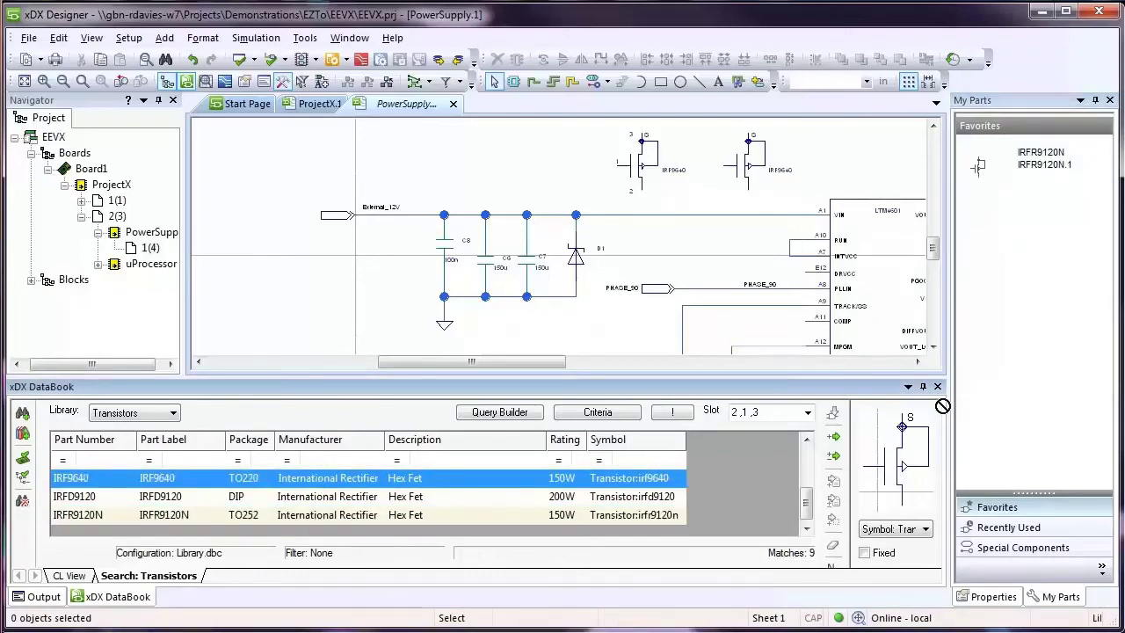
pyautogui.moveTo(912, 468); pyautogui.dragTo(1015, 255)
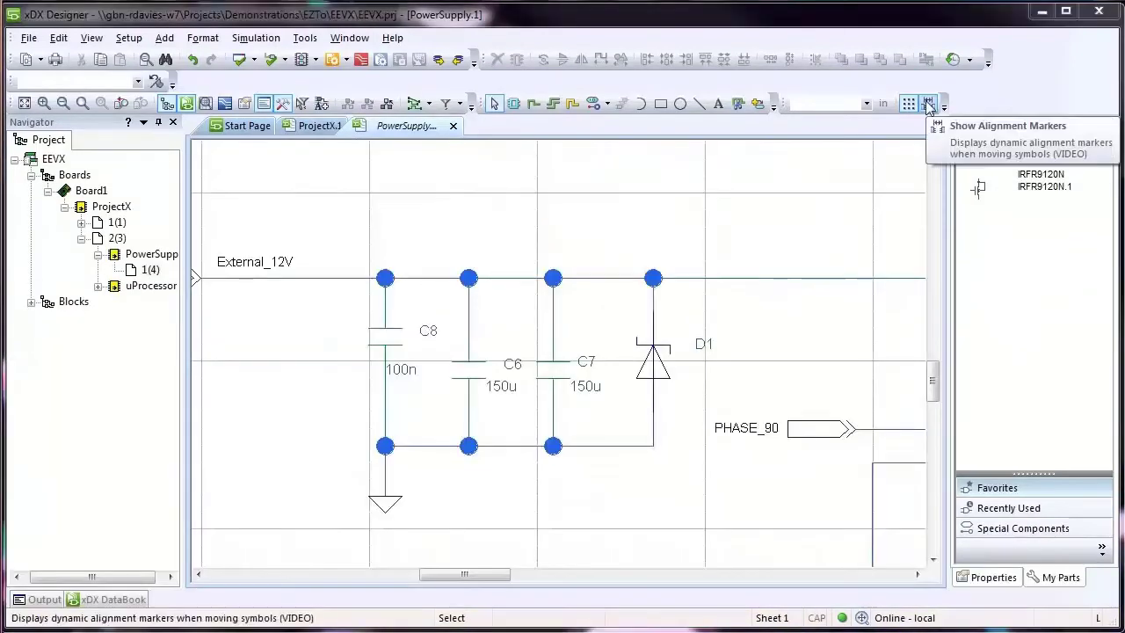
# Step: Enable alignment markers and move capacitor C8 down in line with C6 and C7
pyautogui.click(929, 106)
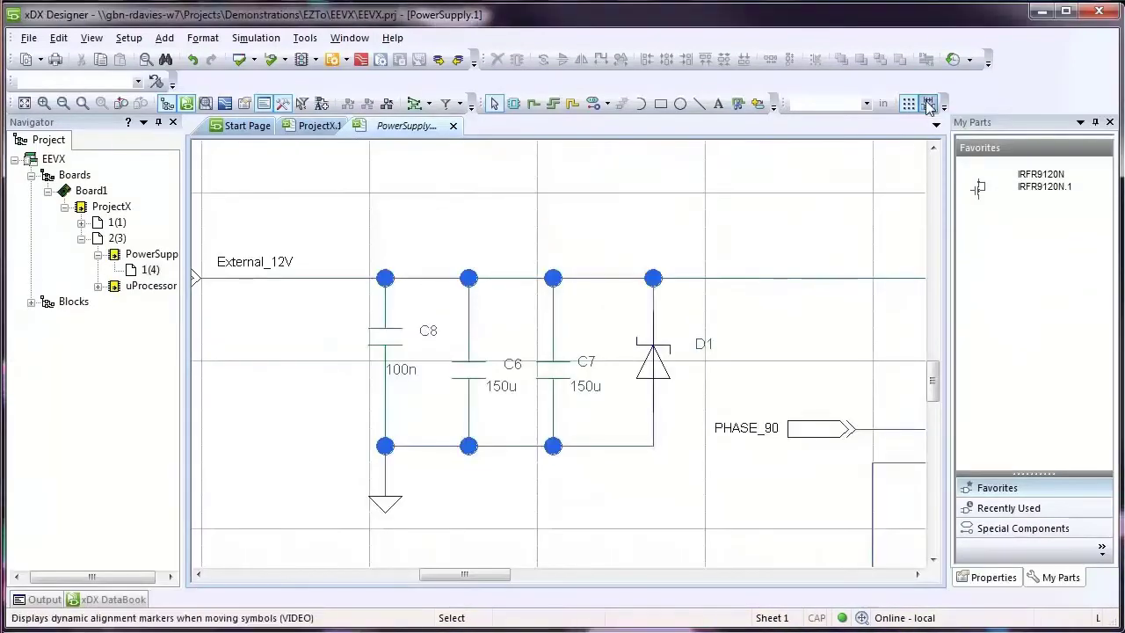
pyautogui.click(380, 345)
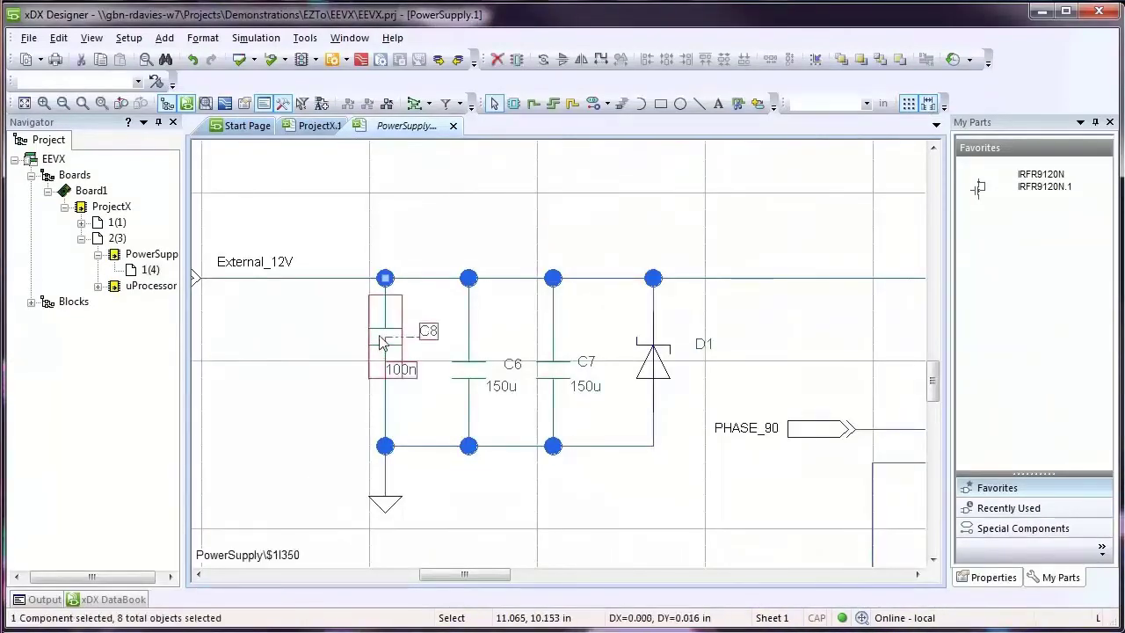
pyautogui.moveTo(379, 343); pyautogui.dragTo(385, 368)
pyautogui.click(304, 366)
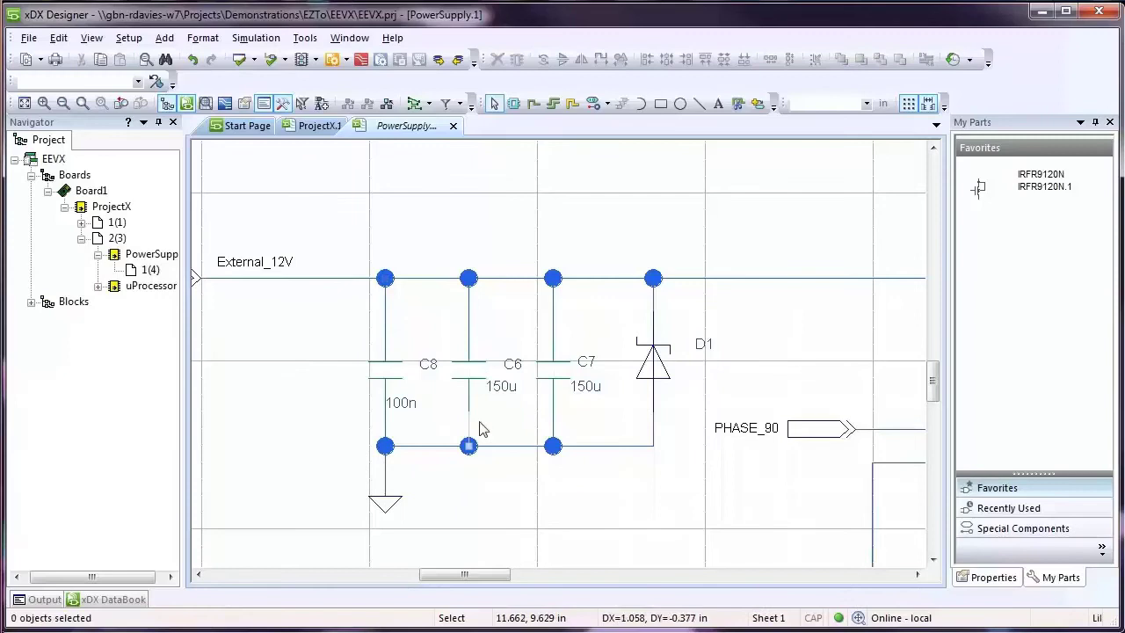
# Step: Reposition the 100n value label beside C8 and shift the D1 label
pyautogui.moveTo(418, 412); pyautogui.dragTo(431, 401)
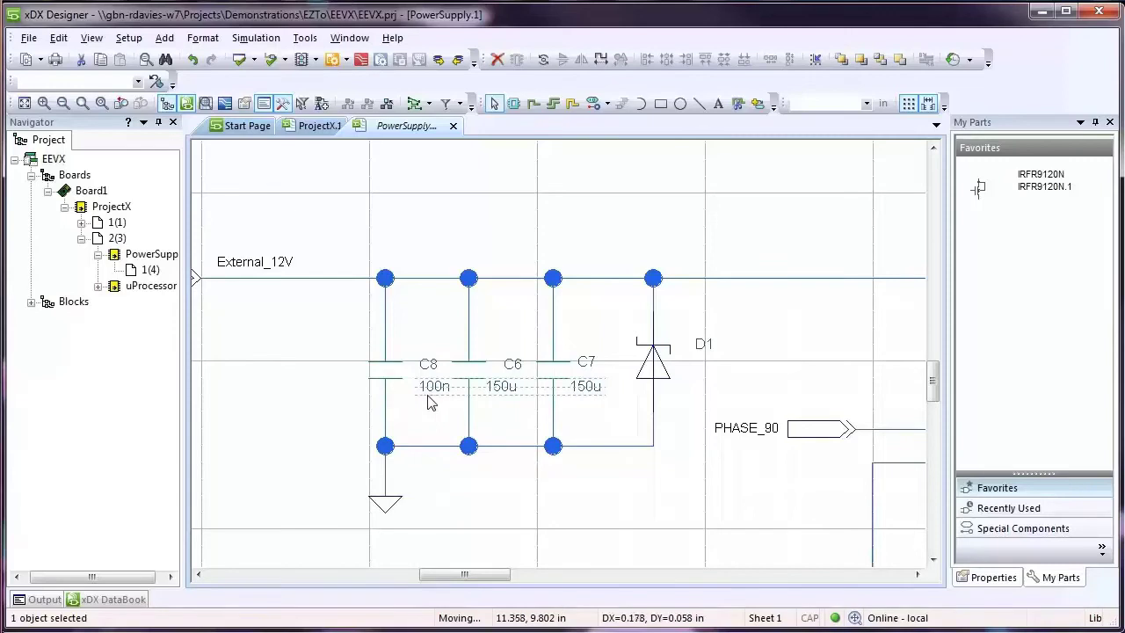
pyautogui.moveTo(431, 403); pyautogui.dragTo(425, 402)
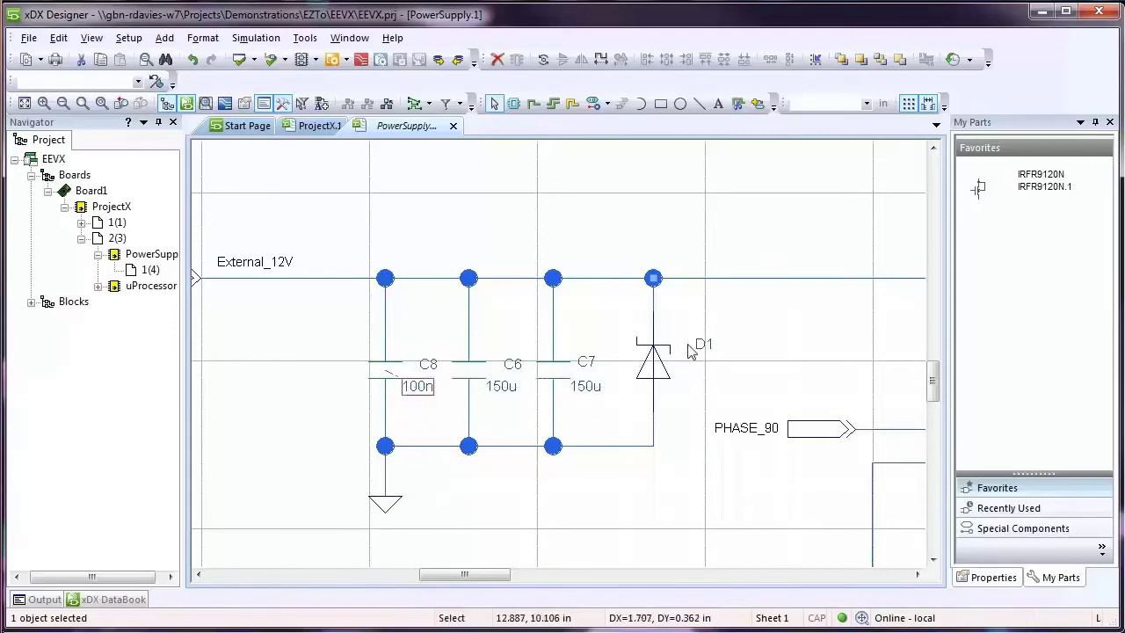
pyautogui.moveTo(703, 344); pyautogui.dragTo(687, 352)
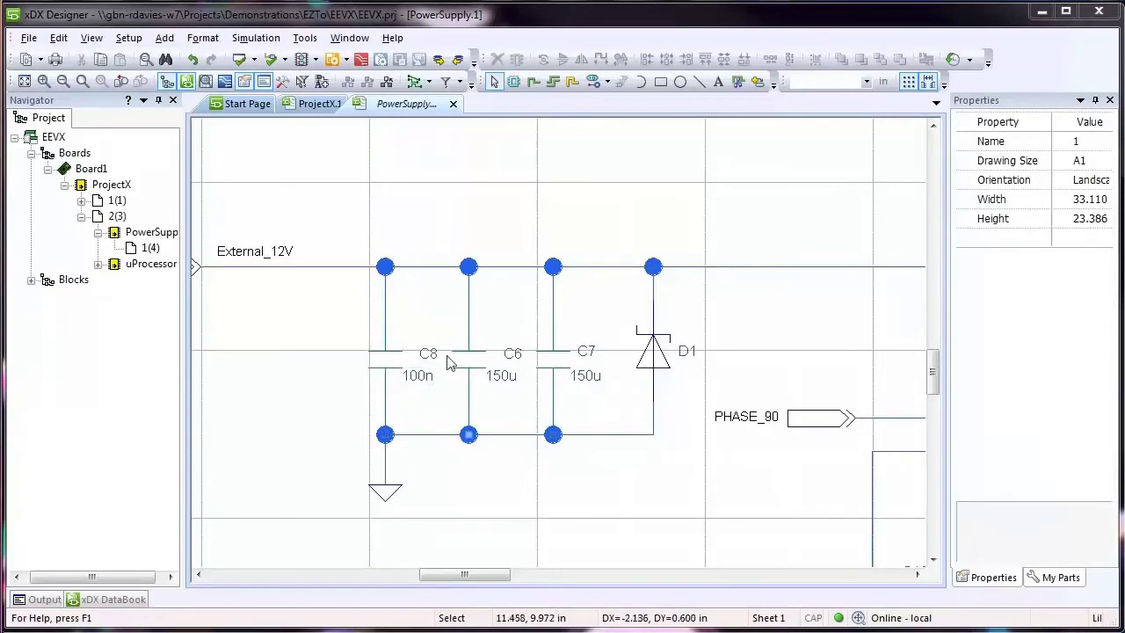
# Step: Copy diode D1 and paste the copy above the 12V rail
pyautogui.click(827, 422)
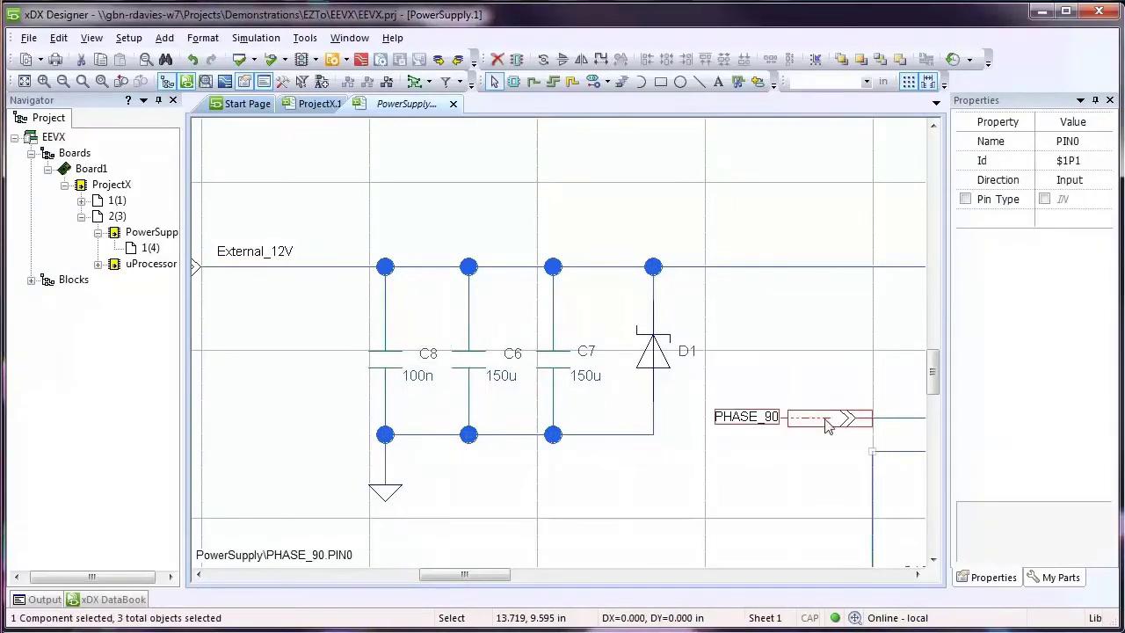
pyautogui.click(653, 352)
pyautogui.click(58, 38)
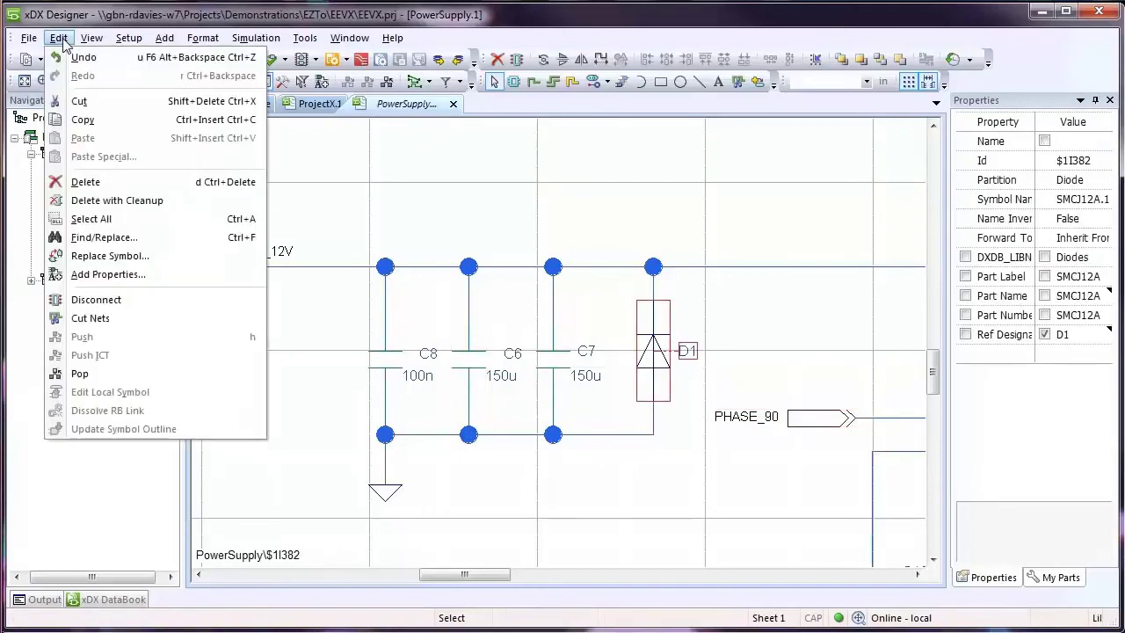
pyautogui.click(62, 39)
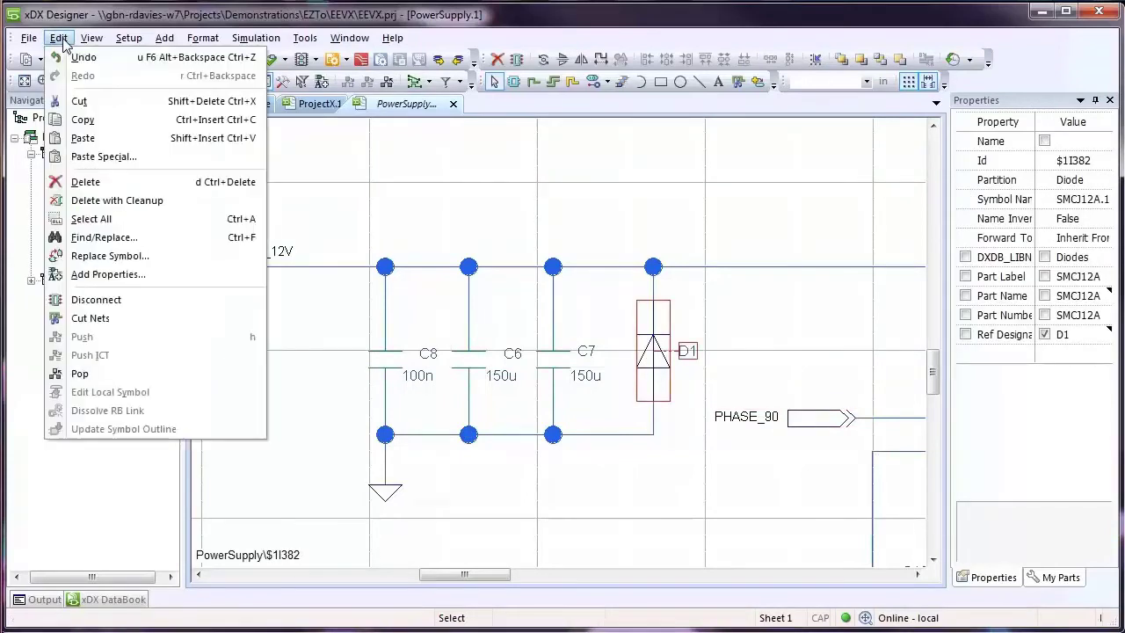
pyautogui.click(97, 143)
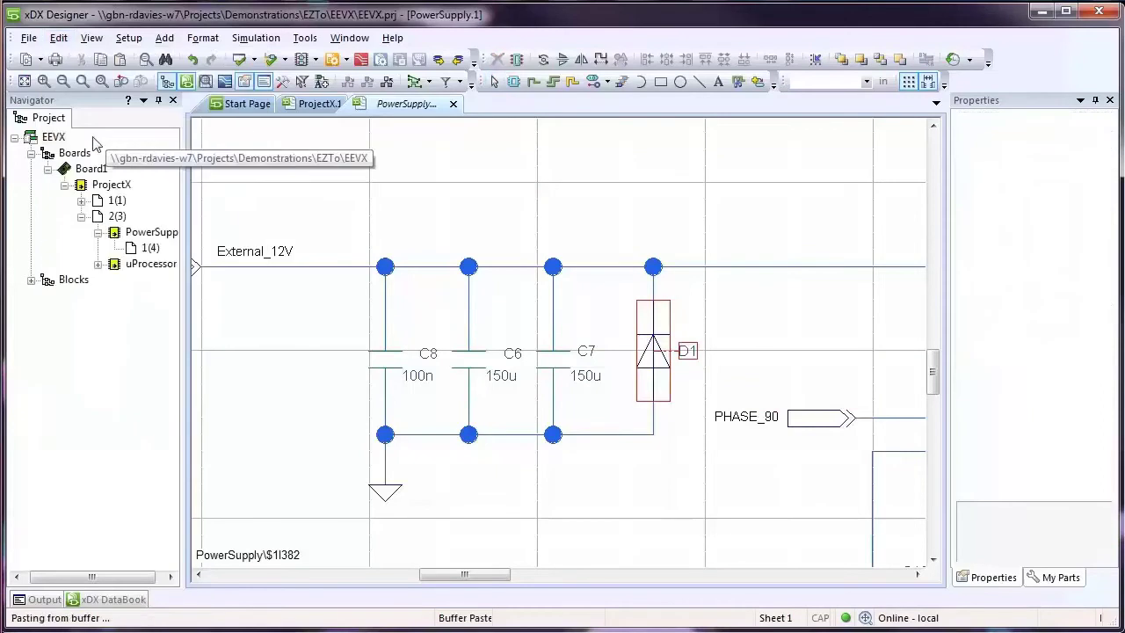
pyautogui.click(787, 228)
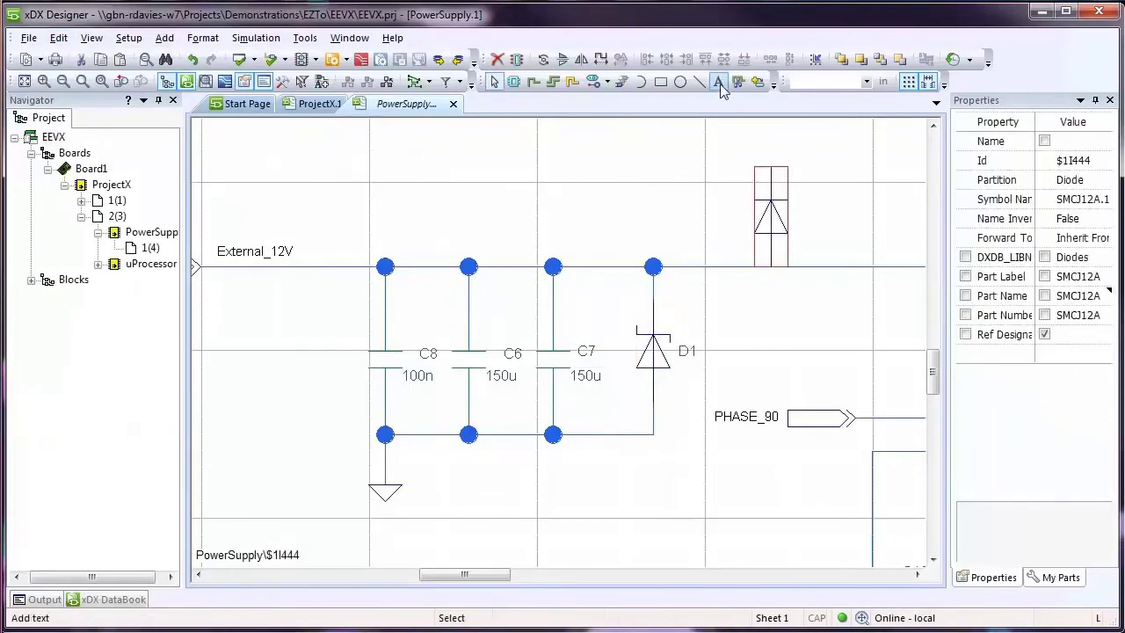
# Step: Add an "A copy" text note beside the pasted diode, then fence the Mem_Data48–55 wires
pyautogui.click(718, 81)
pyautogui.click(834, 190)
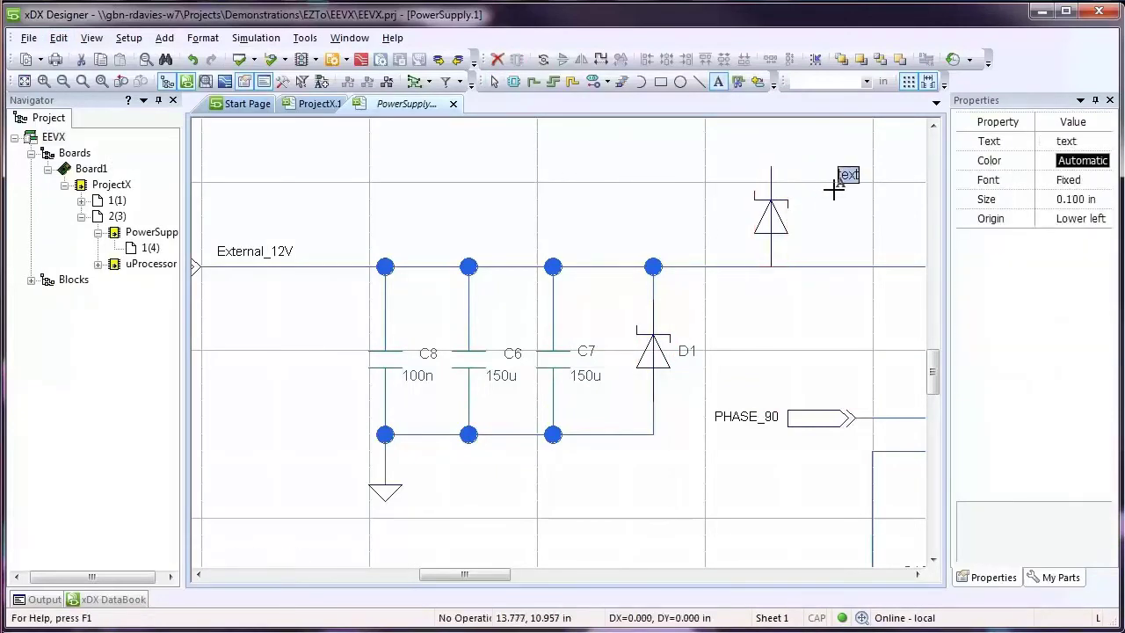
pyautogui.press('BackSpace')
pyautogui.write('opy')
pyautogui.moveTo(437, 546); pyautogui.dragTo(604, 261)
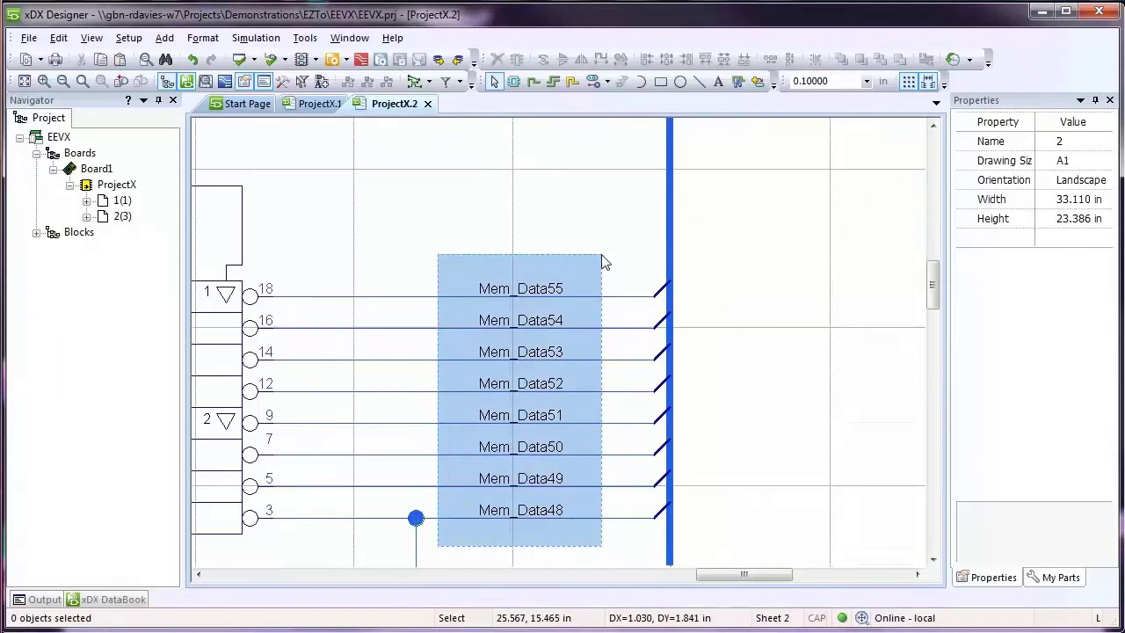
pyautogui.moveTo(603, 261); pyautogui.dragTo(603, 261)
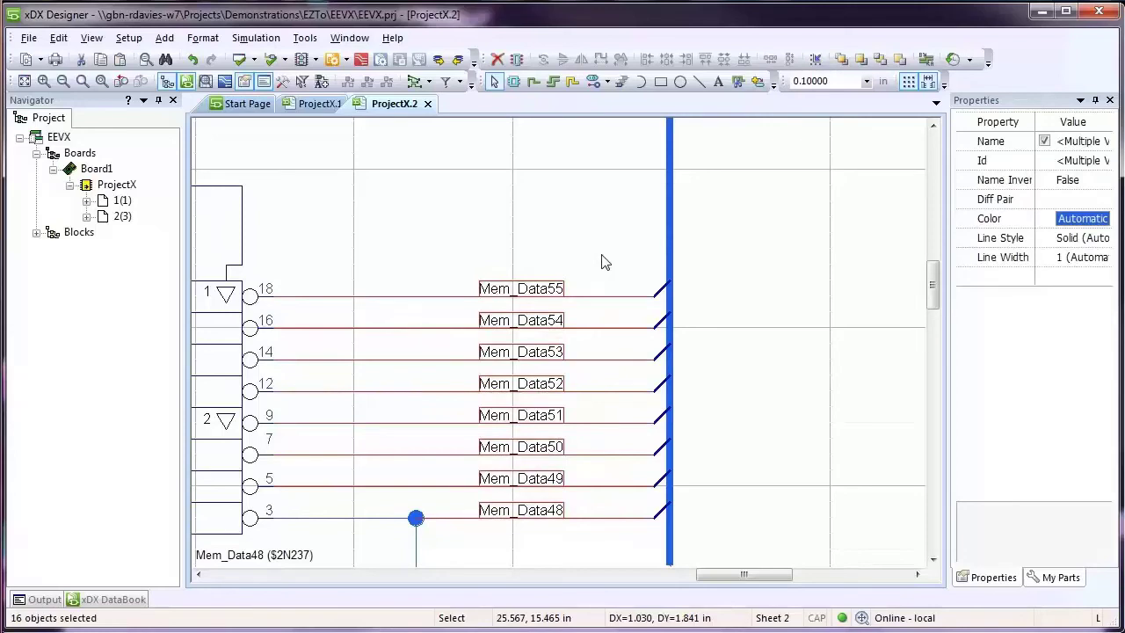
pyautogui.click(460, 552)
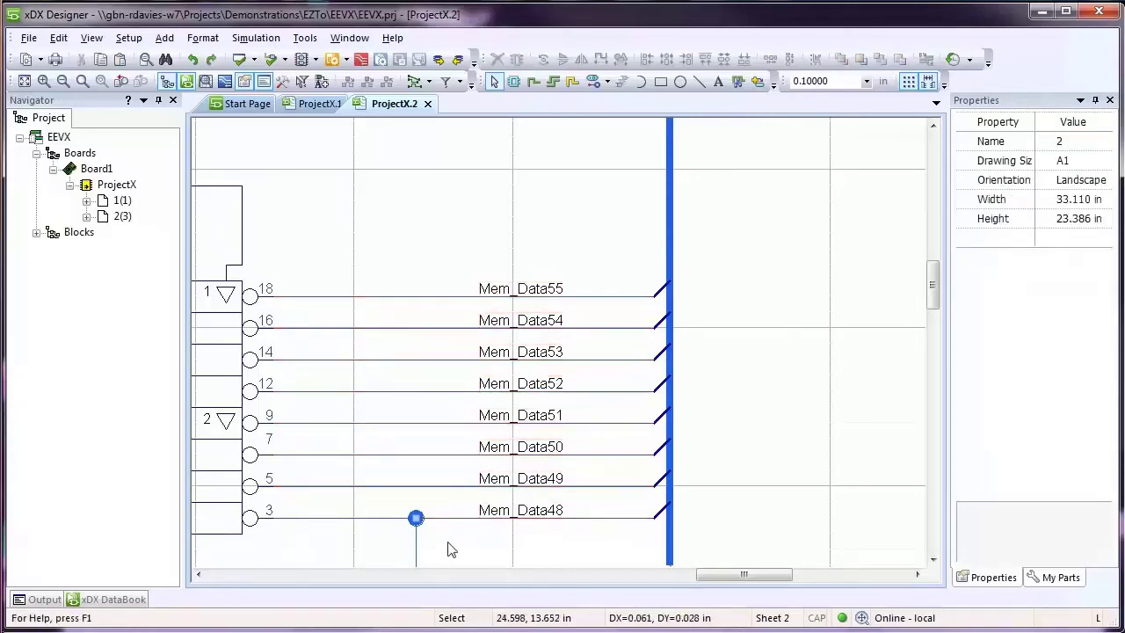
pyautogui.moveTo(448, 543); pyautogui.dragTo(595, 275)
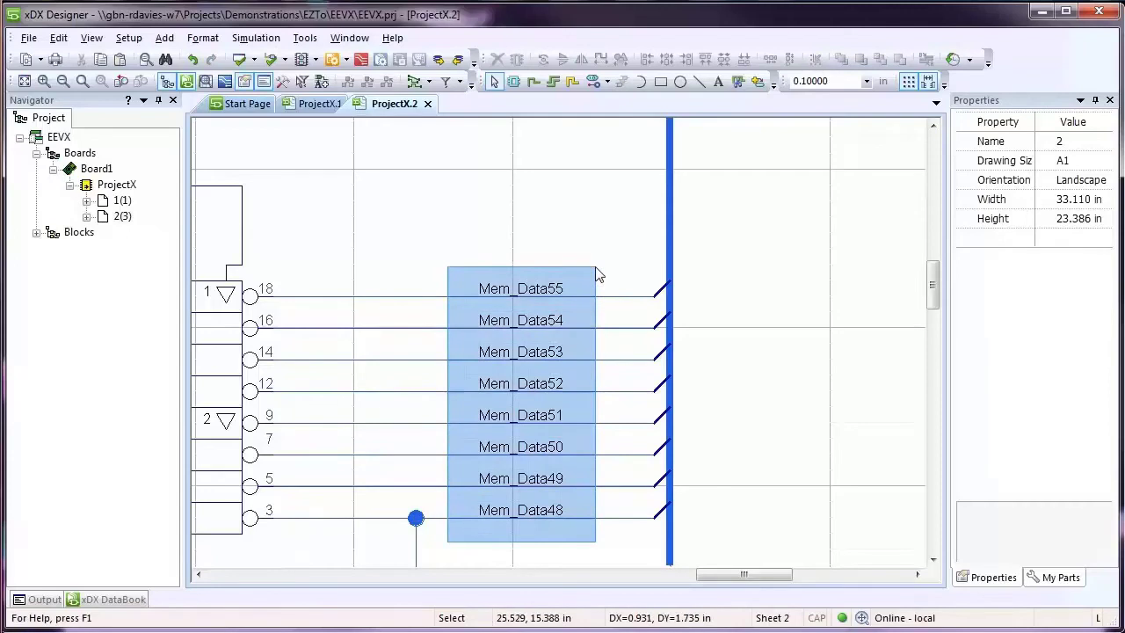
pyautogui.moveTo(595, 275); pyautogui.dragTo(595, 274)
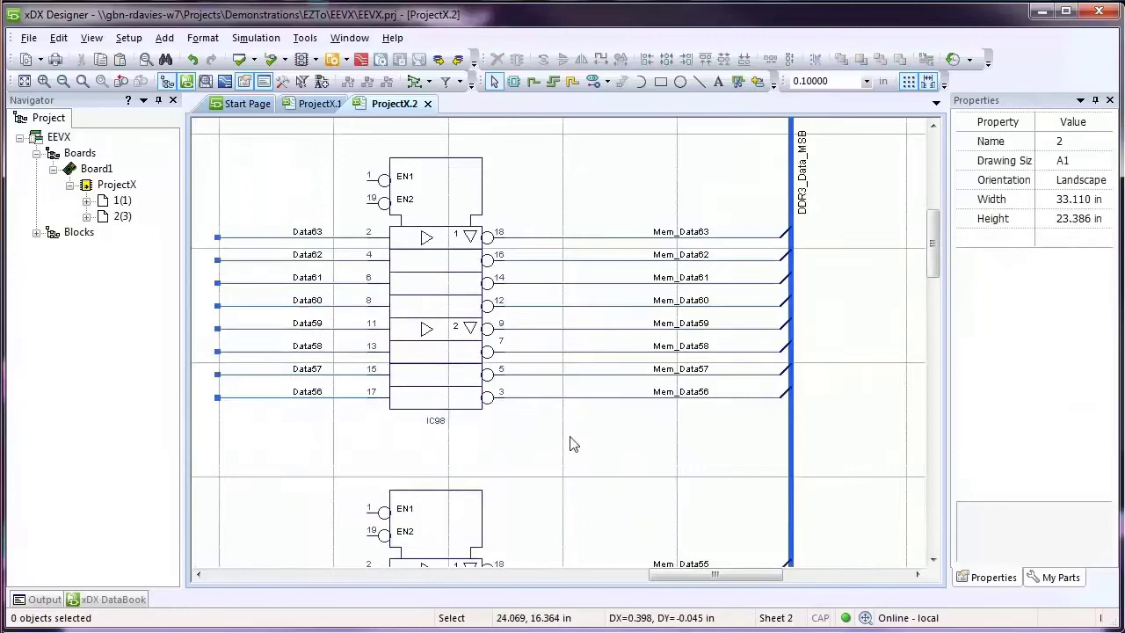
pyautogui.click(689, 238)
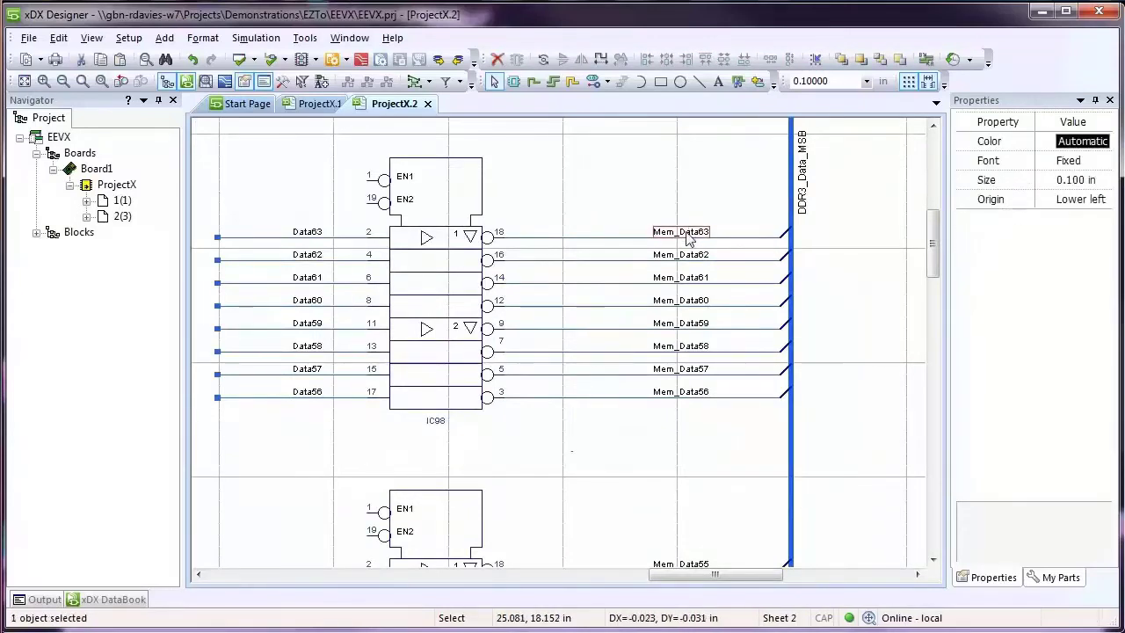
pyautogui.moveTo(731, 209); pyautogui.dragTo(253, 440)
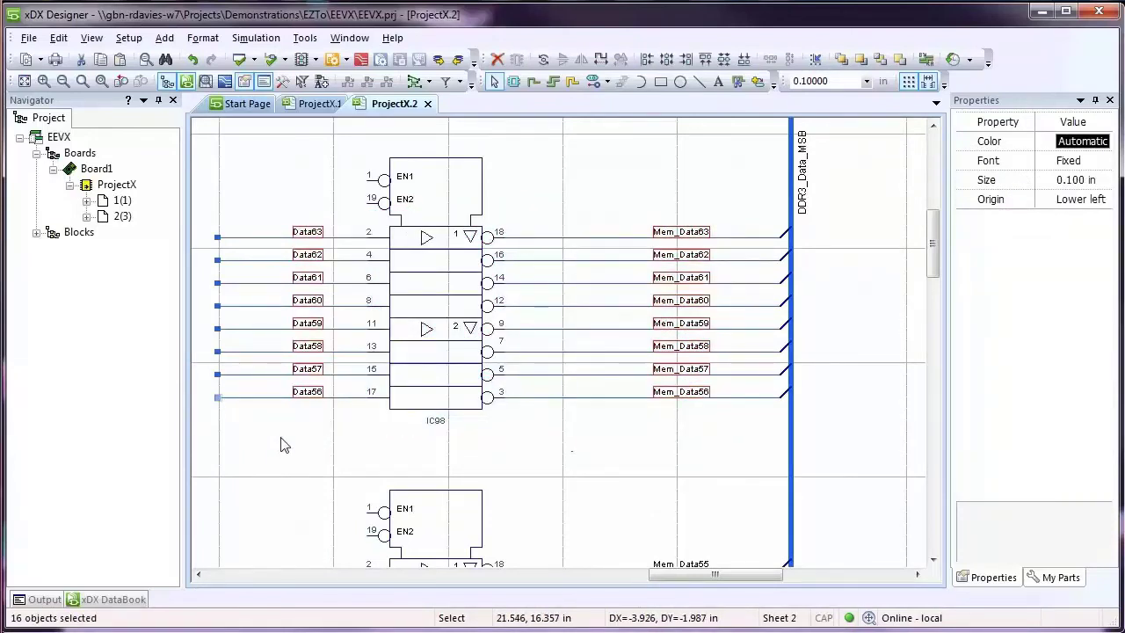
# Step: Move the Mem_Data48 label from beside IC99 pin 3 onto its lower horizontal wire run
pyautogui.click(282, 445)
pyautogui.scroll(-5, 638, 395)
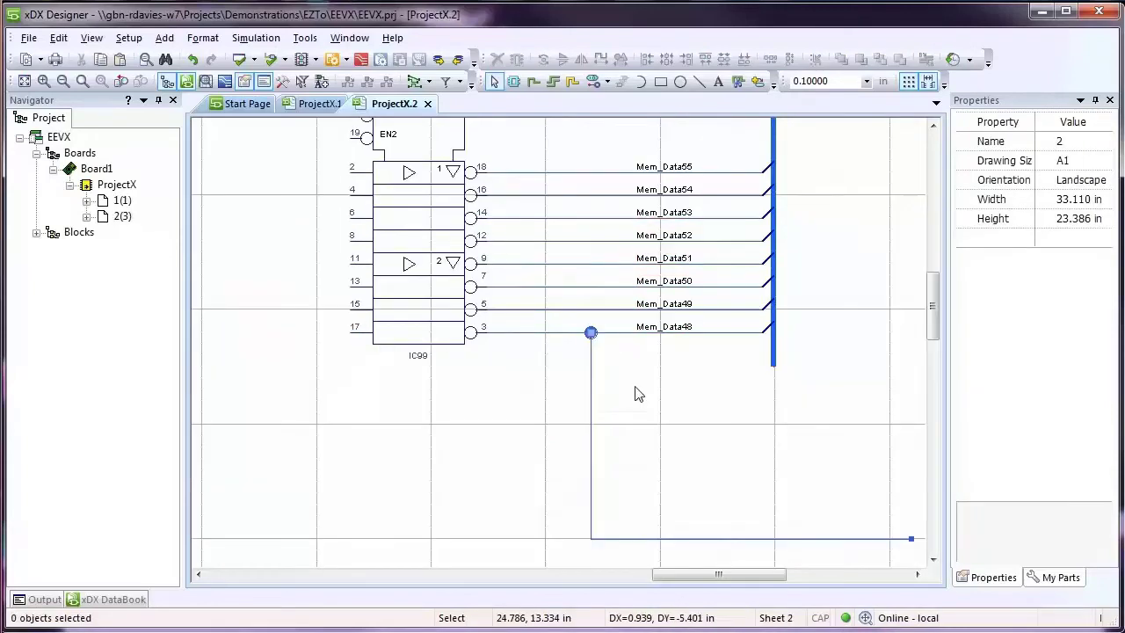
pyautogui.moveTo(661, 328); pyautogui.dragTo(684, 381)
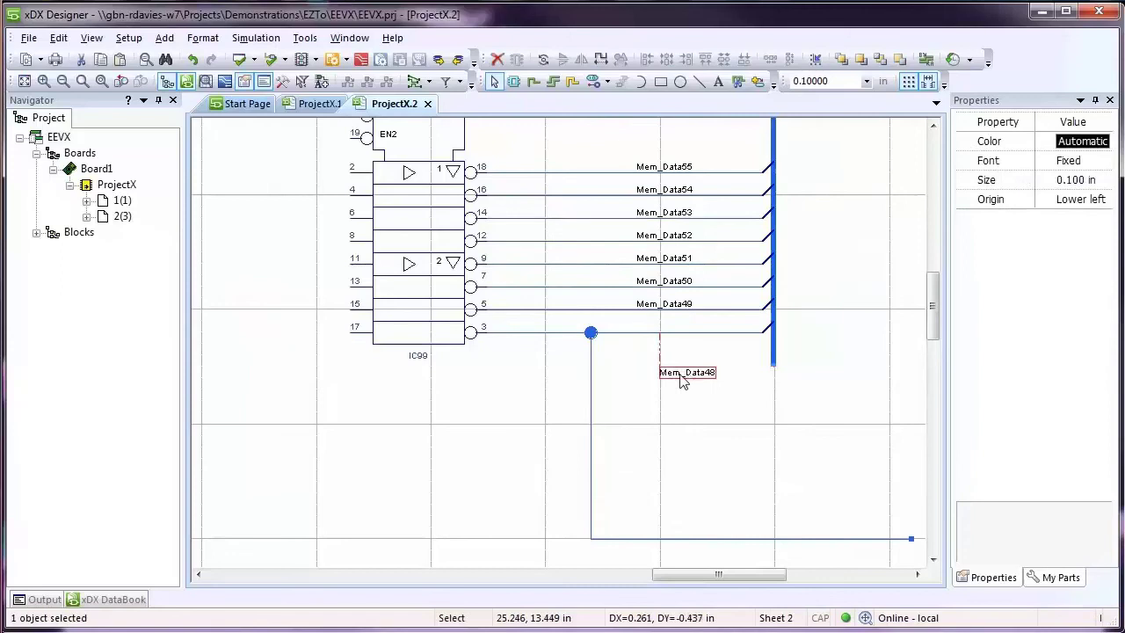
pyautogui.moveTo(684, 380)
pyautogui.mouseDown()
pyautogui.moveTo(632, 420)
pyautogui.moveTo(719, 531)
pyautogui.mouseUp()
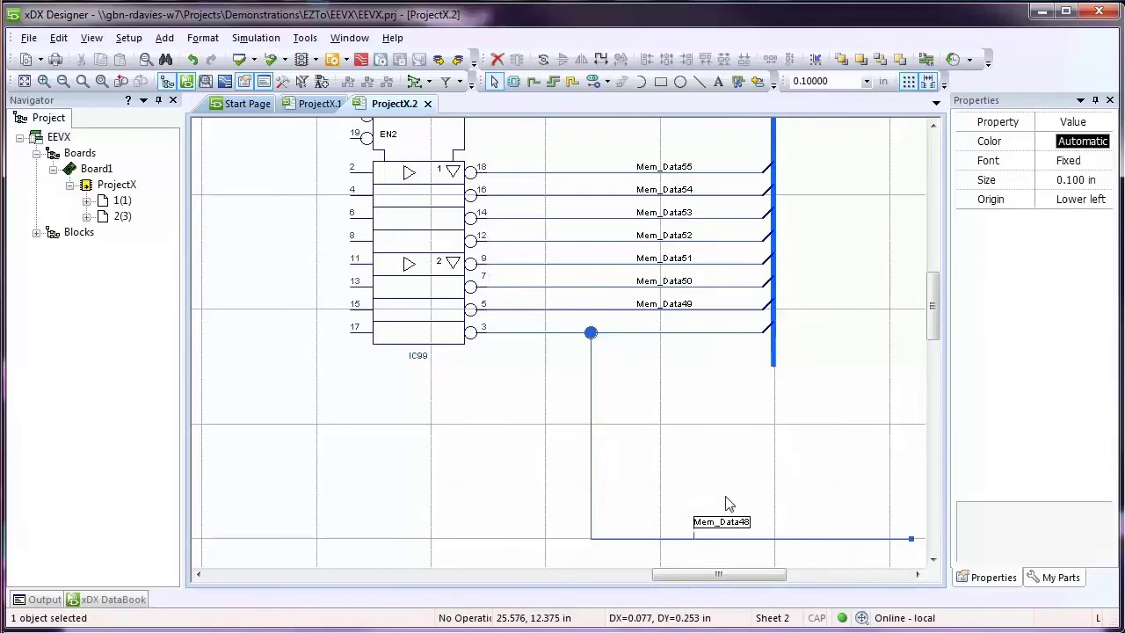
# Step: Shorten the Data56–Data63 wires left of IC98
pyautogui.scroll(-2, 728, 502)
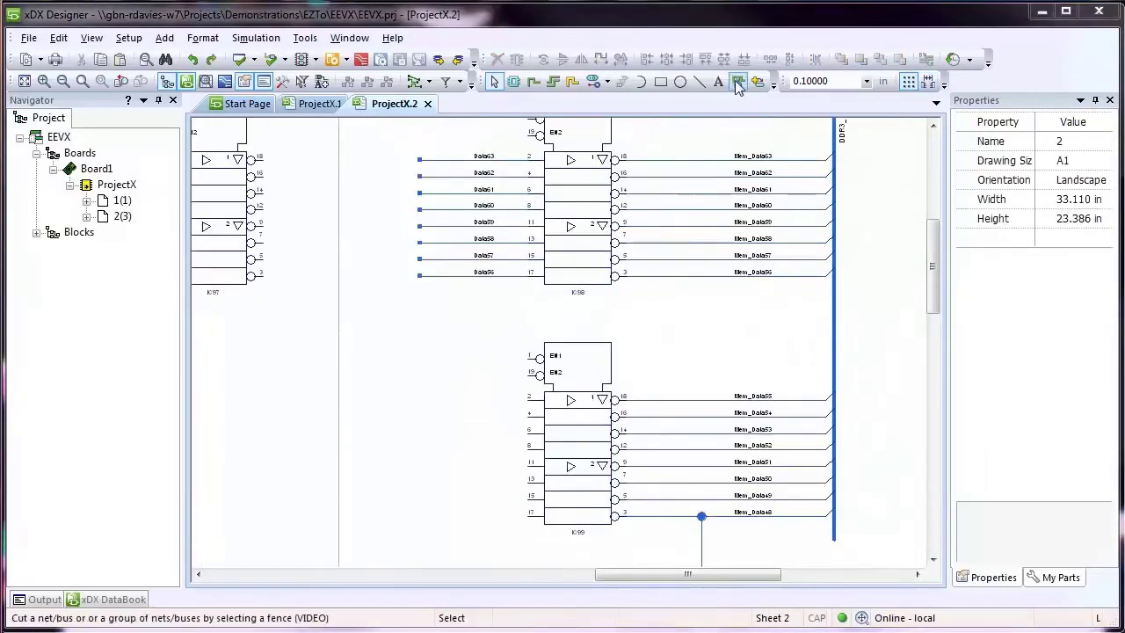
pyautogui.click(734, 80)
pyautogui.moveTo(411, 137); pyautogui.dragTo(503, 290)
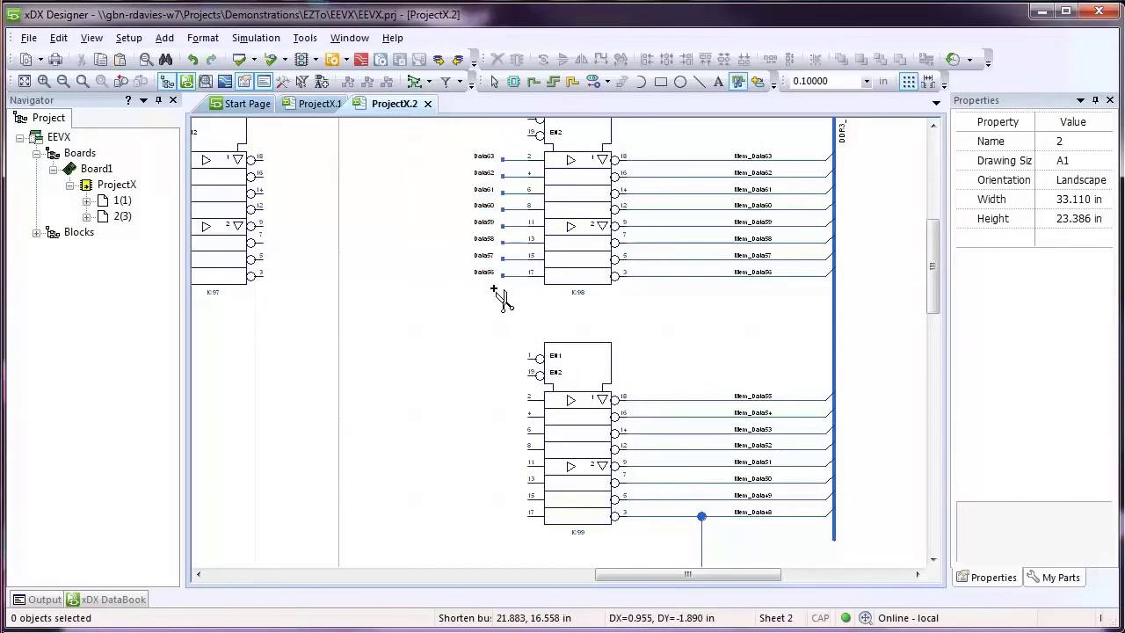
# Step: Connect IC97's eight outputs to IC99's input pins with the Multi-Net tool
pyautogui.click(553, 80)
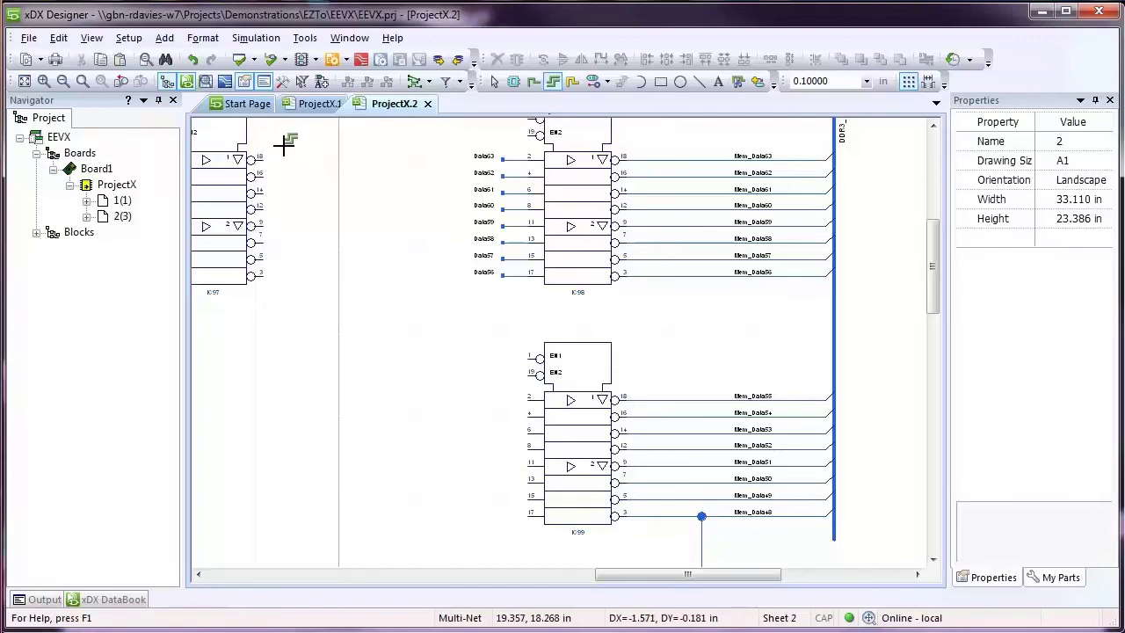
pyautogui.moveTo(283, 148); pyautogui.dragTo(246, 290)
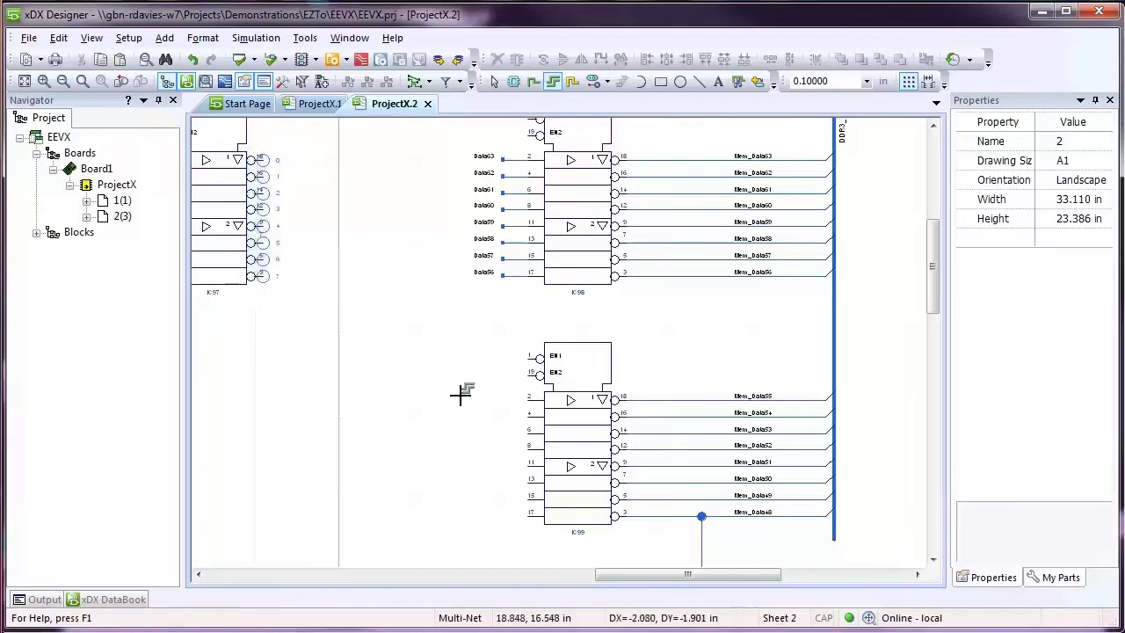
pyautogui.moveTo(502, 393); pyautogui.dragTo(538, 525)
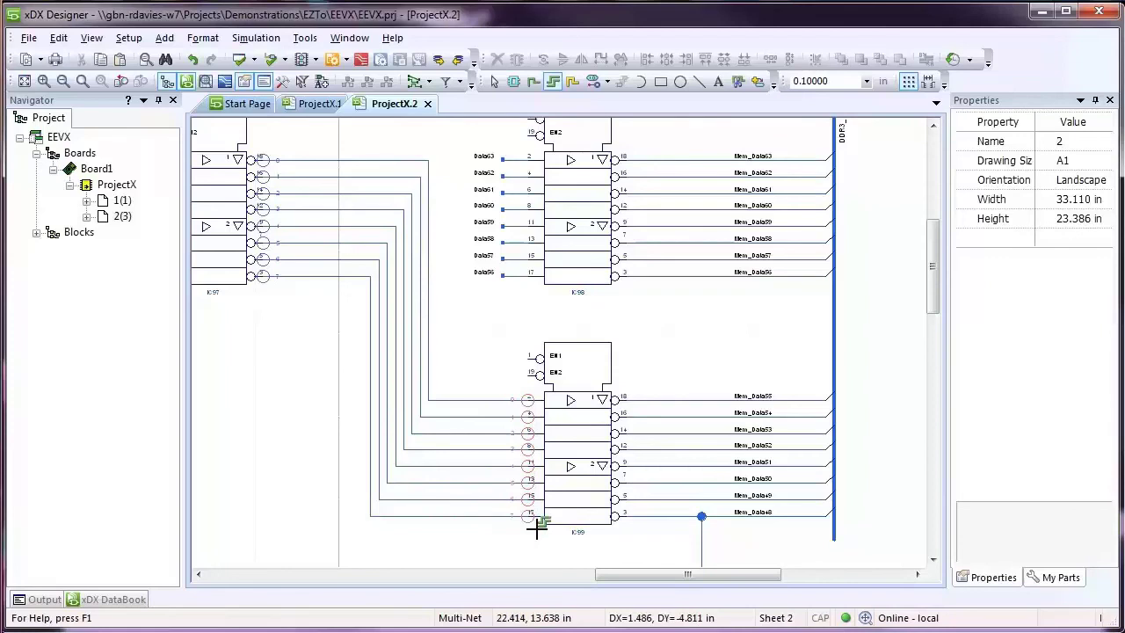
pyautogui.press('Escape')
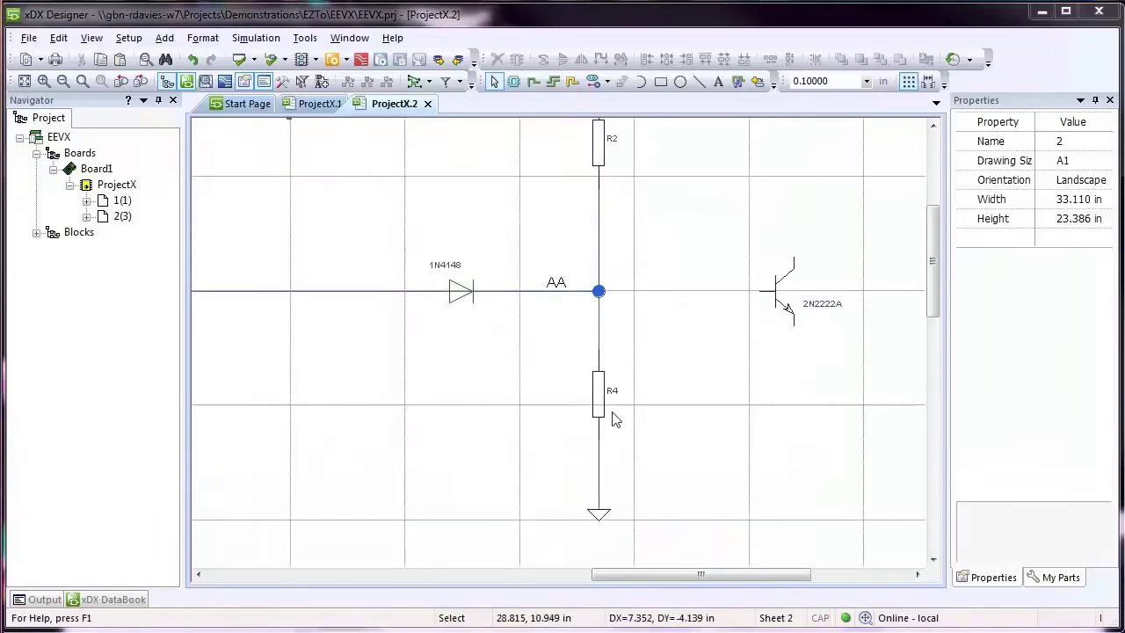
# Step: Drag the 2N2222A transistor left onto the AA junction between R2 and R4
pyautogui.click(780, 302)
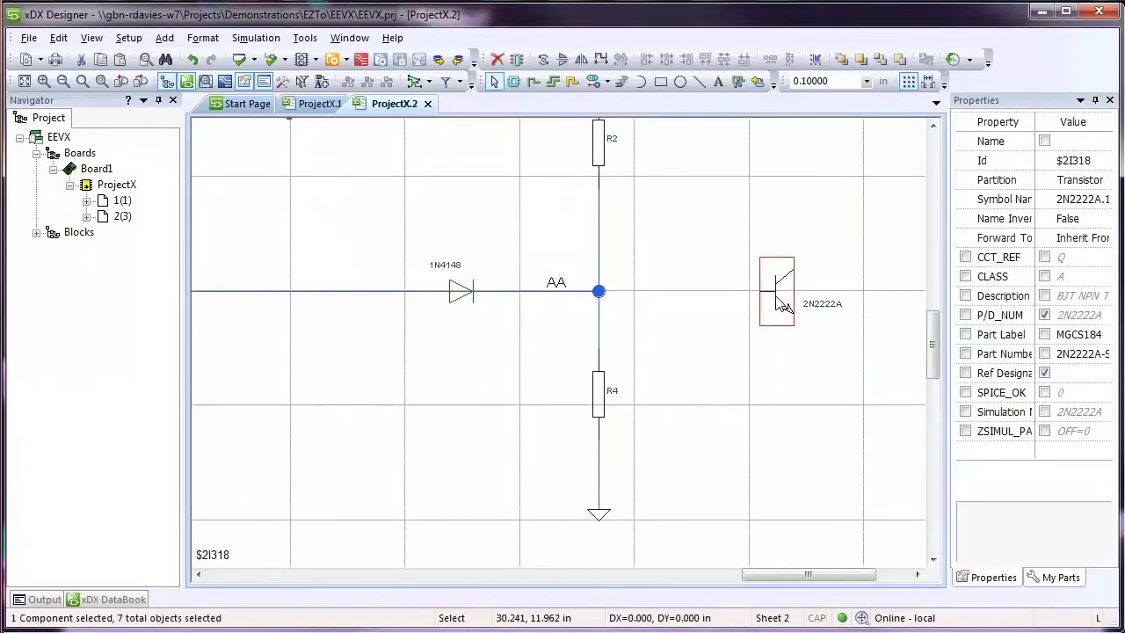
pyautogui.moveTo(777, 297)
pyautogui.mouseDown()
pyautogui.moveTo(582, 297)
pyautogui.moveTo(586, 271)
pyautogui.moveTo(635, 308)
pyautogui.moveTo(635, 338)
pyautogui.moveTo(556, 321)
pyautogui.moveTo(552, 280)
pyautogui.moveTo(620, 229)
pyautogui.mouseUp()
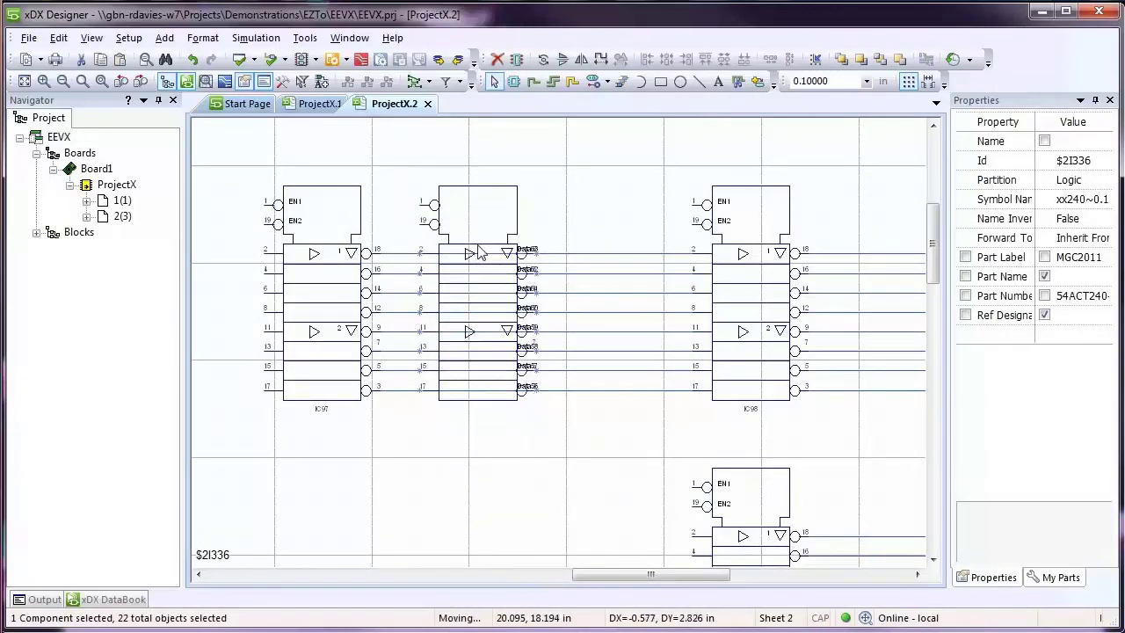
# Step: Drop the buffer onto the mem_dqs bus, labelling its outputs from mem_dqs_N0
pyautogui.moveTo(482, 264); pyautogui.dragTo(479, 254)
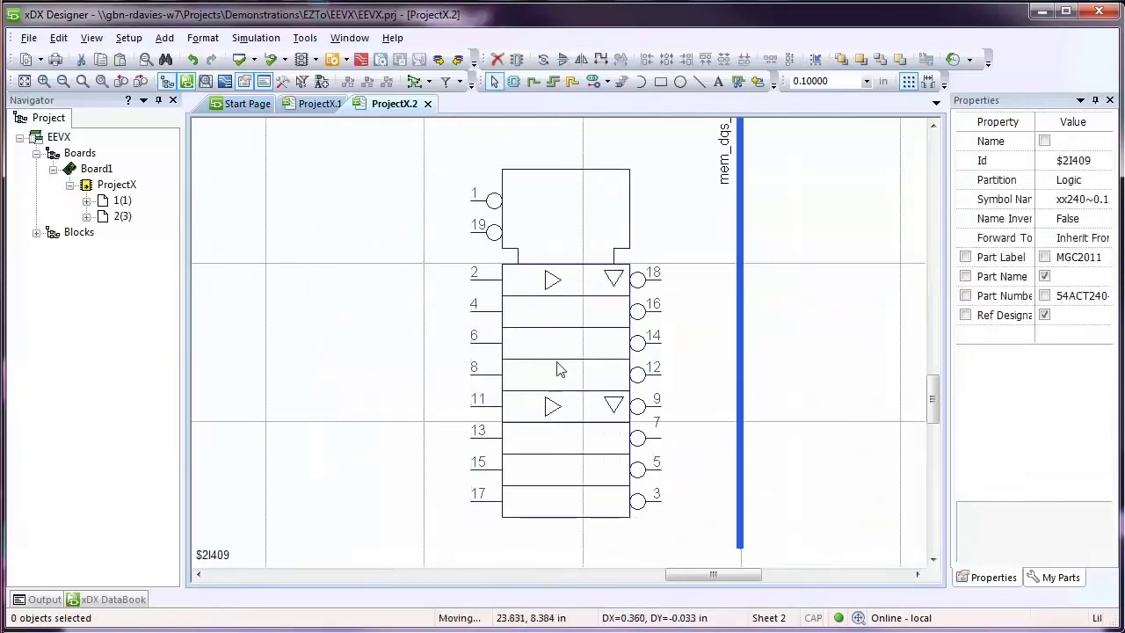
pyautogui.moveTo(513, 367); pyautogui.dragTo(612, 366)
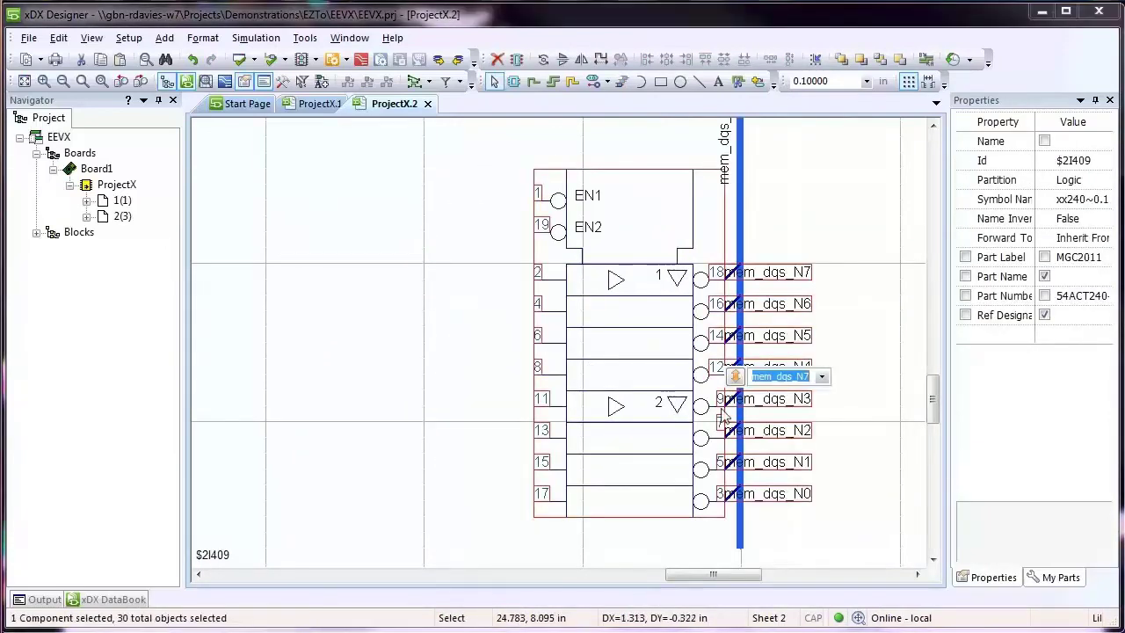
pyautogui.click(821, 376)
pyautogui.click(802, 475)
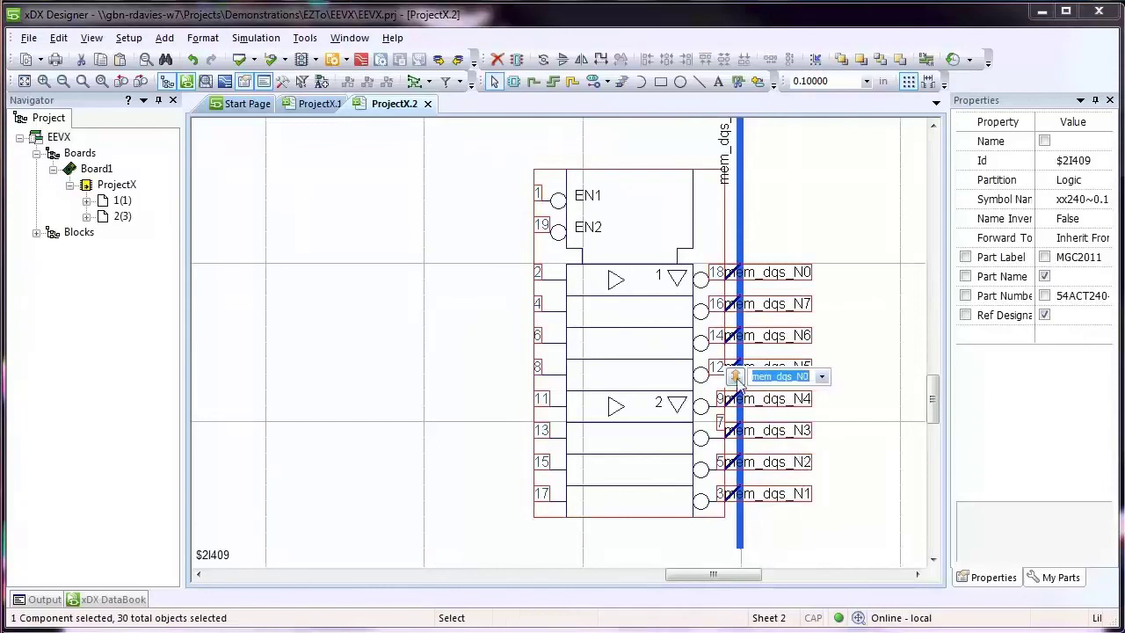